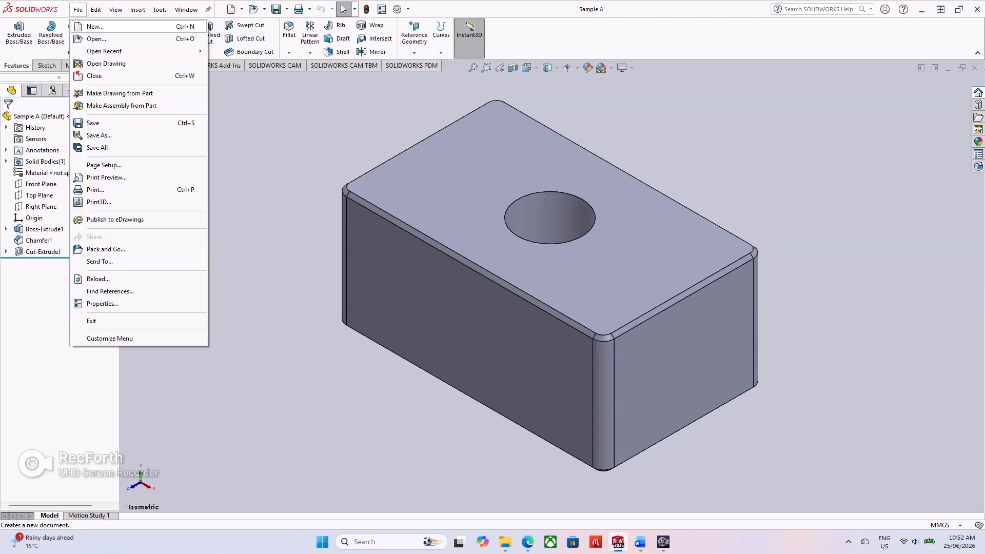
# Create a new drawing from the Drawing template on an A4 (ANSI) Landscape sheet with the sheet format displayed
pyautogui.click(95, 26)
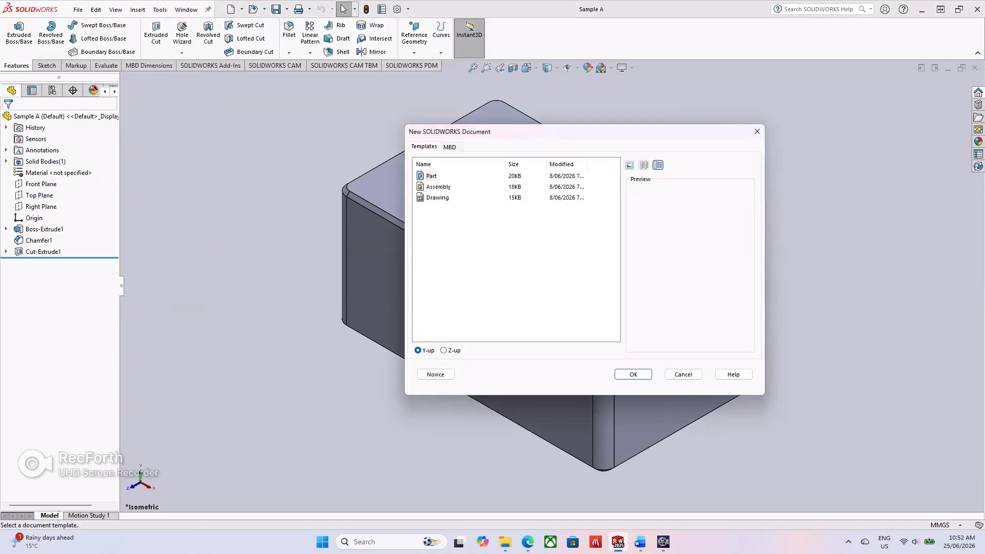
pyautogui.click(443, 198)
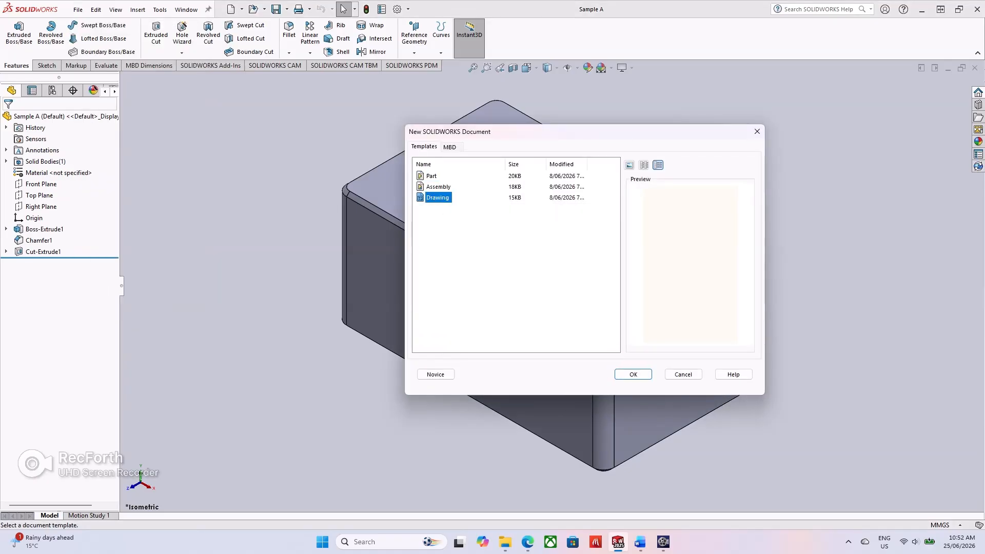
pyautogui.press('Return')
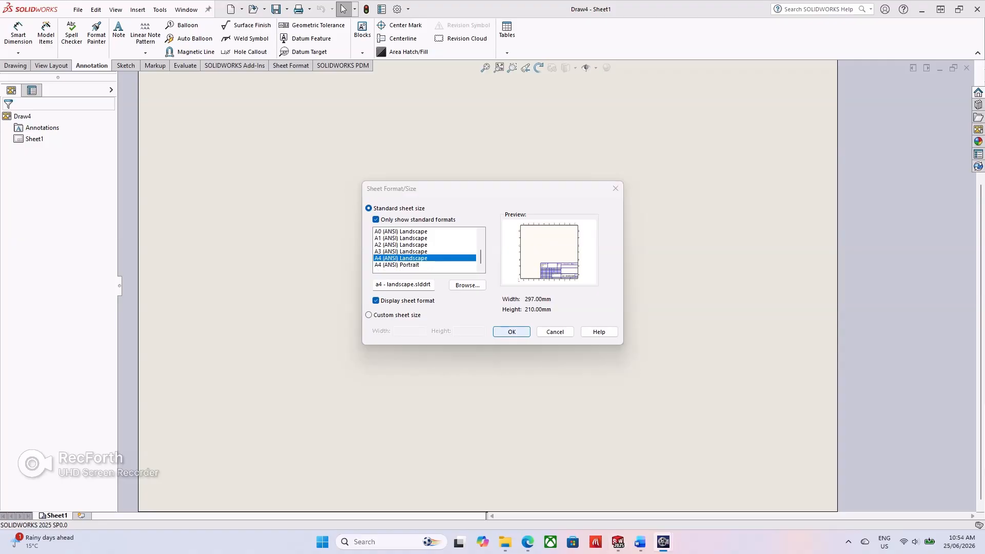
pyautogui.press('Return')
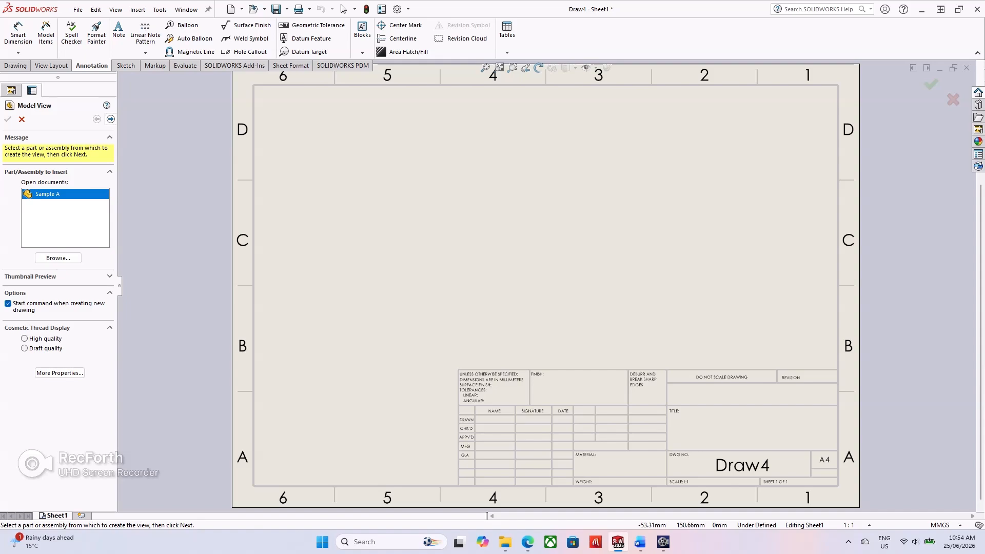
# Insert the front view of the Sample A part near the middle of the sheet
pyautogui.click(110, 119)
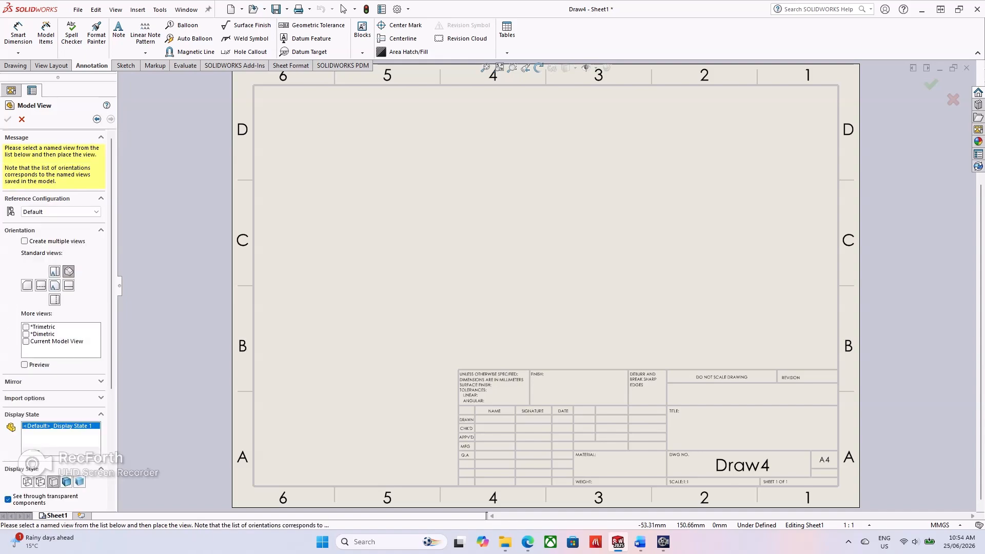
pyautogui.click(97, 119)
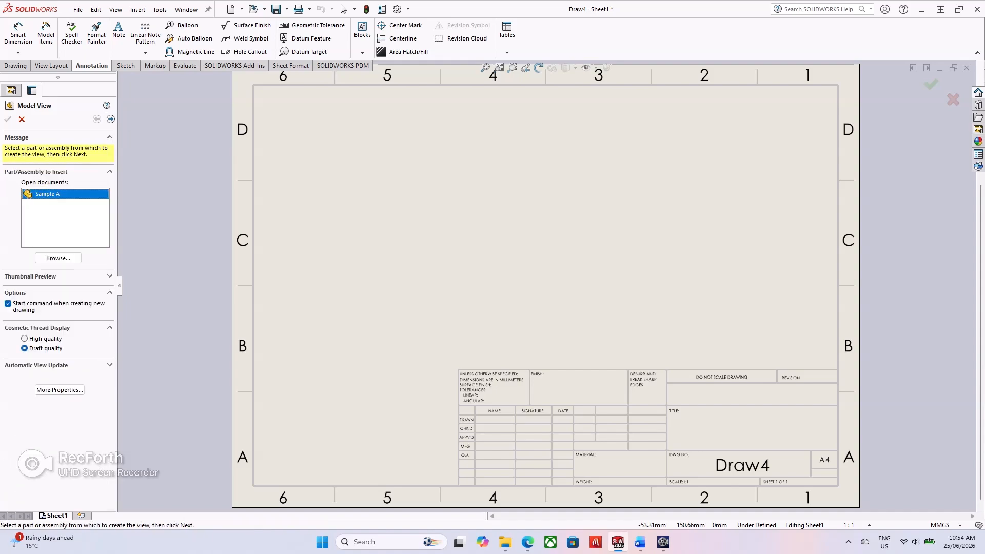
pyautogui.doubleClick(48, 194)
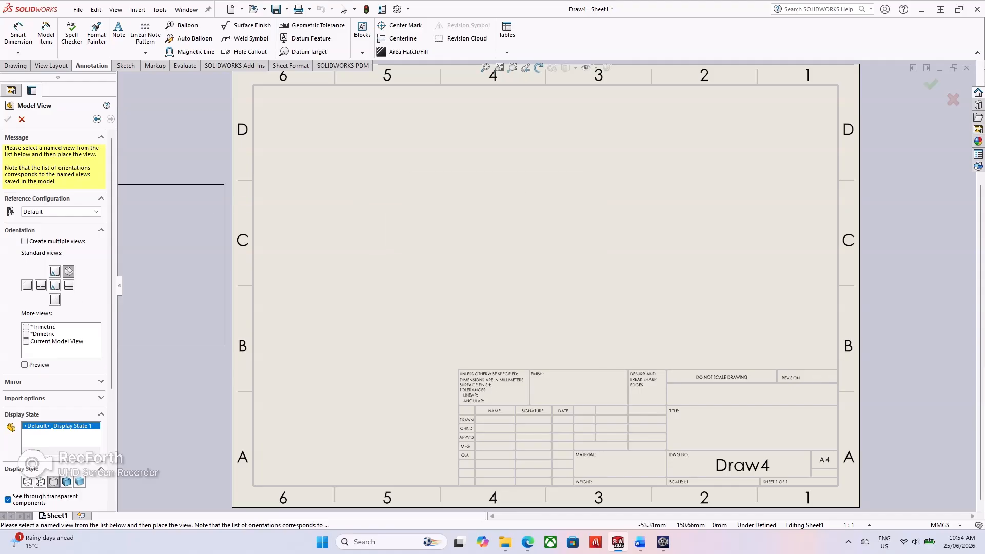
pyautogui.click(54, 285)
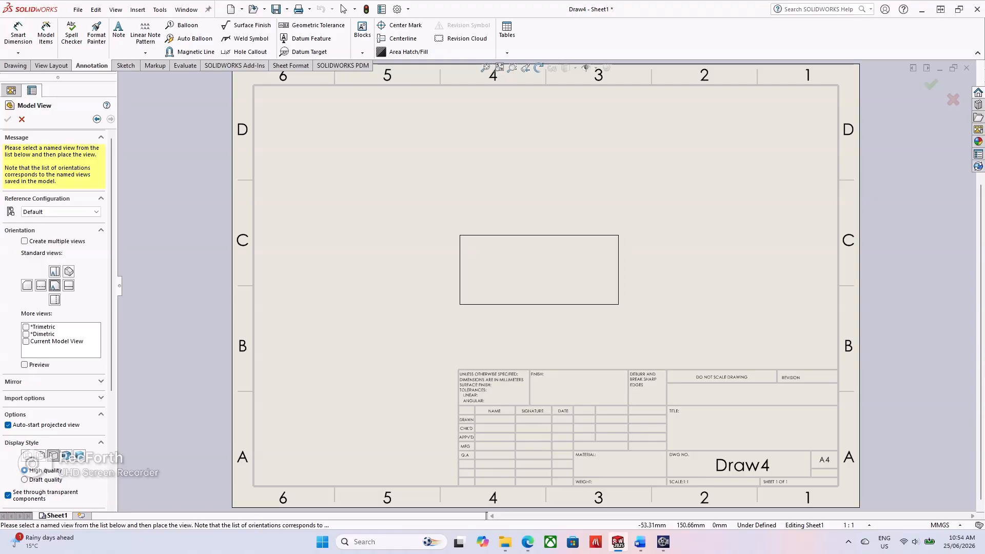
pyautogui.click(539, 270)
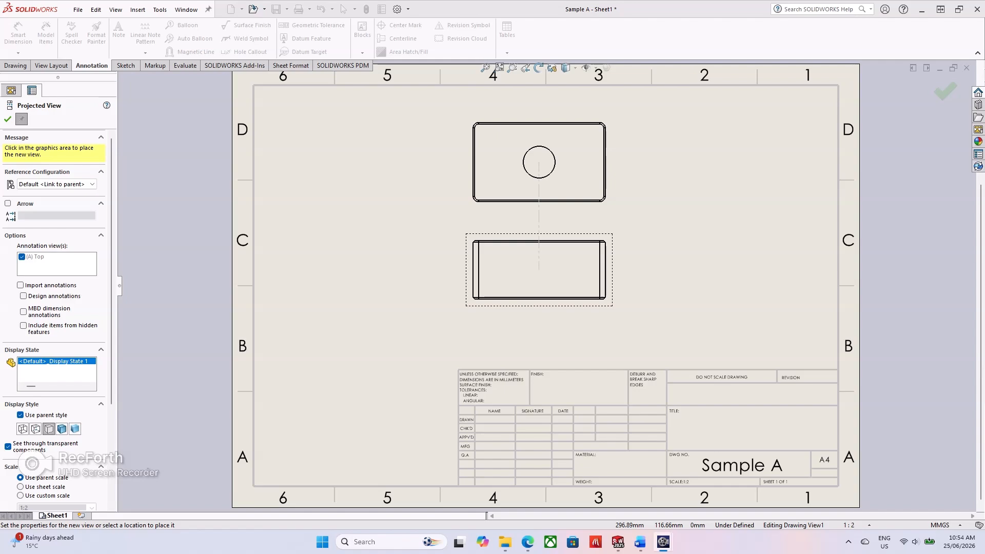
# Place projected top and right side views of the block, and reposition the front view lower on the sheet, just above the title block
pyautogui.click(539, 162)
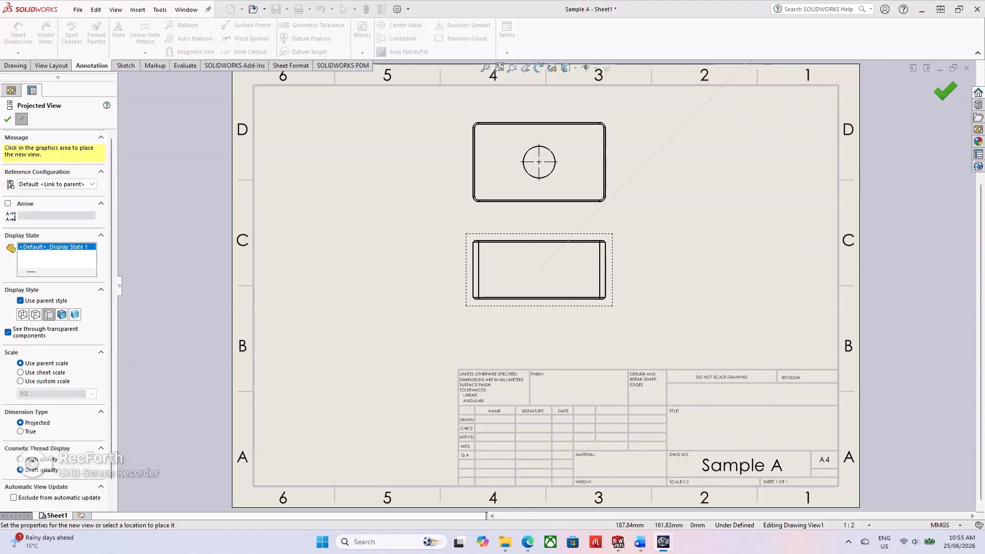
pyautogui.click(945, 91)
pyautogui.moveTo(543, 325); pyautogui.dragTo(544, 323)
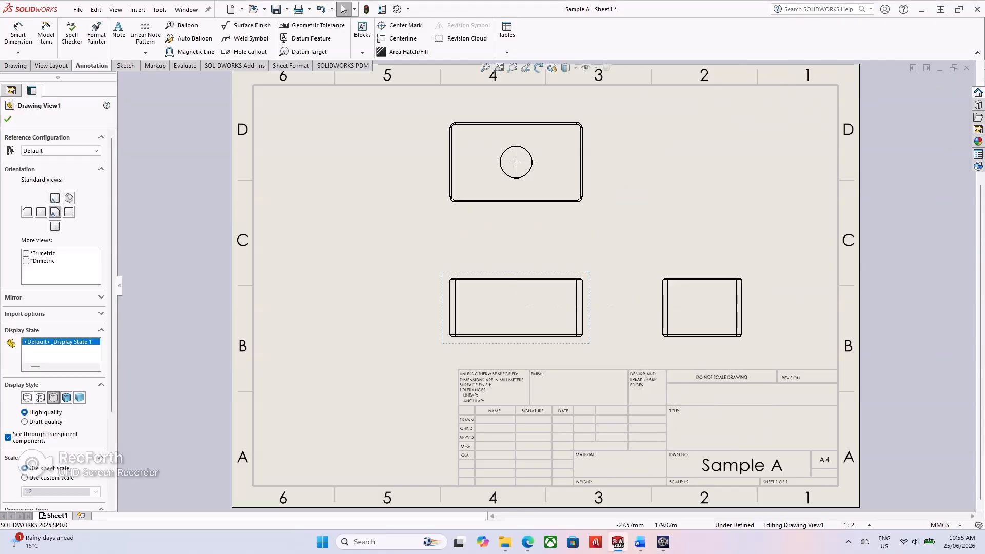
# Dimension the block's overall length between the outer short edges, placing the dimension above the top view
pyautogui.click(18, 31)
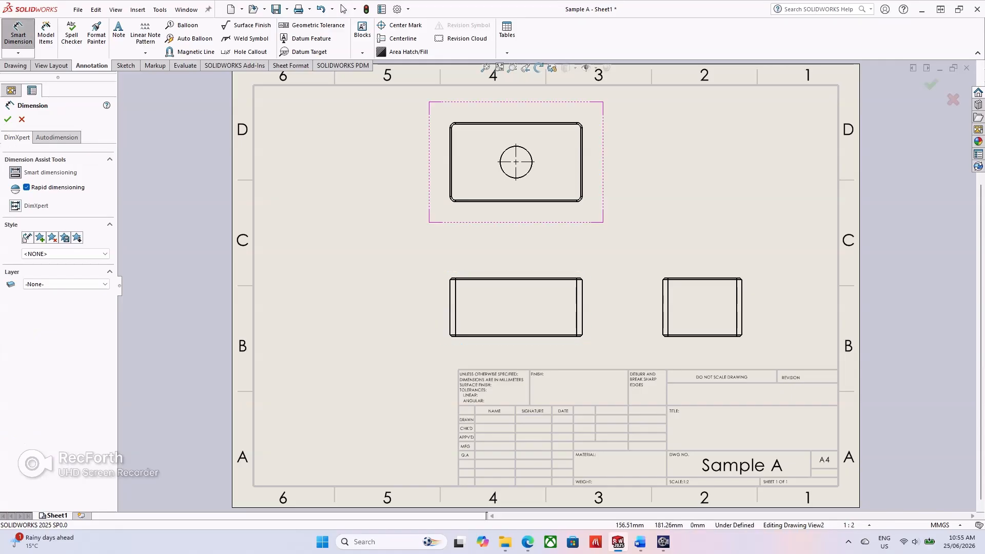
pyautogui.scroll(-1, 513, 123)
pyautogui.scroll(-2, 541, 70)
pyautogui.scroll(-2, 541, 70)
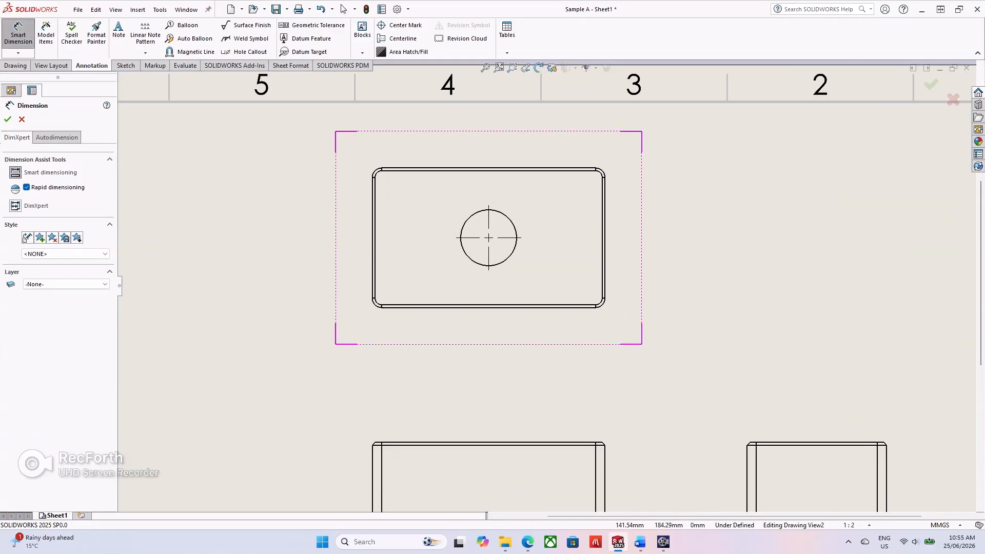
pyautogui.click(357, 204)
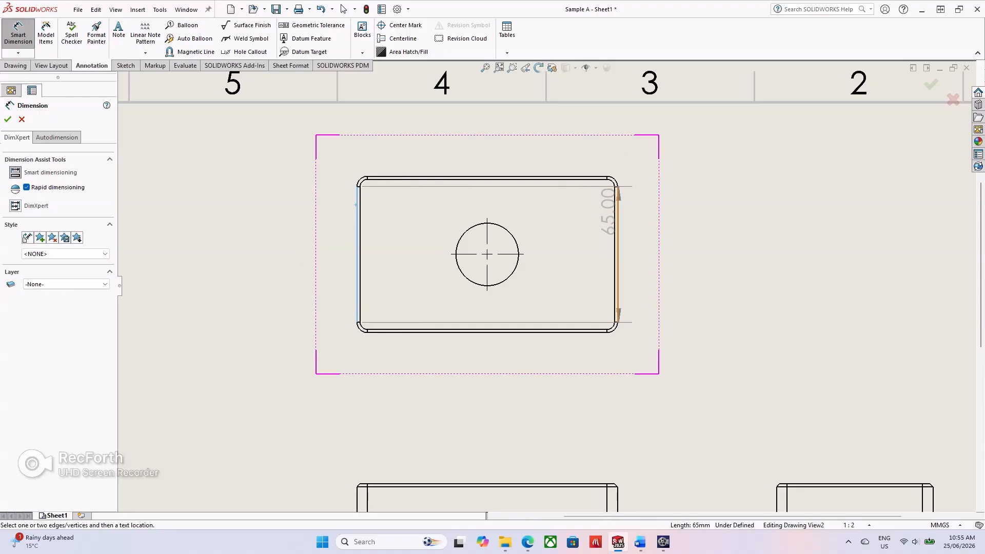
pyautogui.click(618, 210)
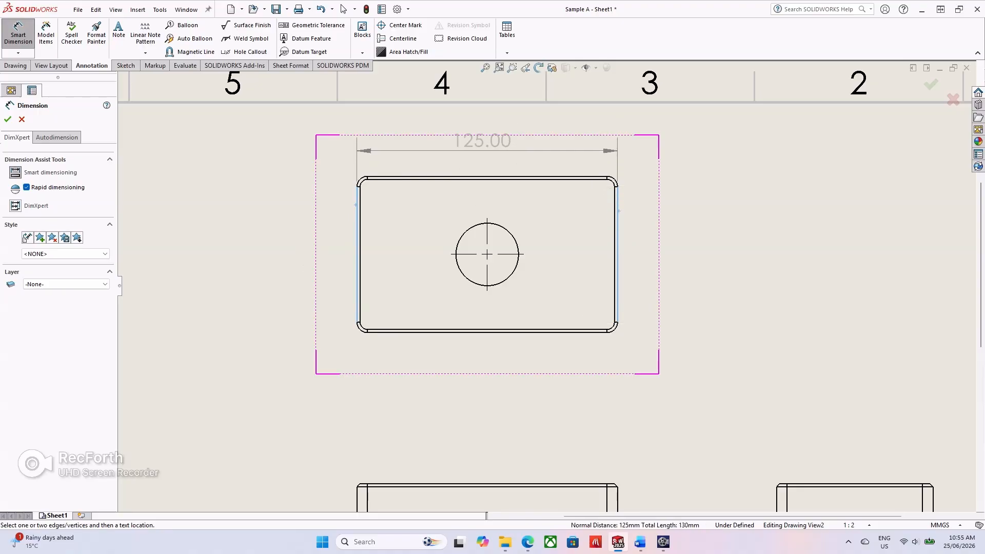
pyautogui.click(500, 141)
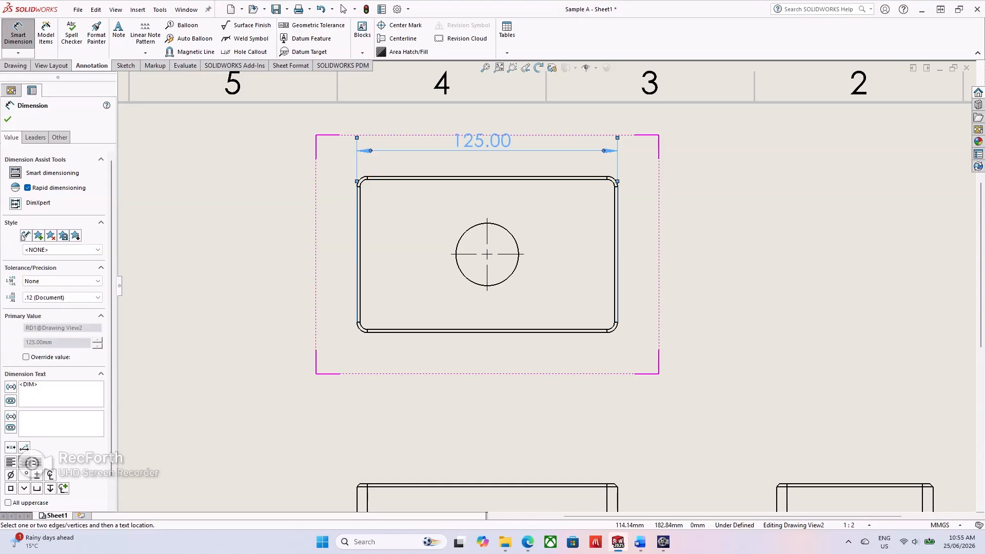
# Dimension the block's overall width between the outer long edges, placing the dimension beside the top view's left edge
pyautogui.click(395, 176)
pyautogui.click(409, 332)
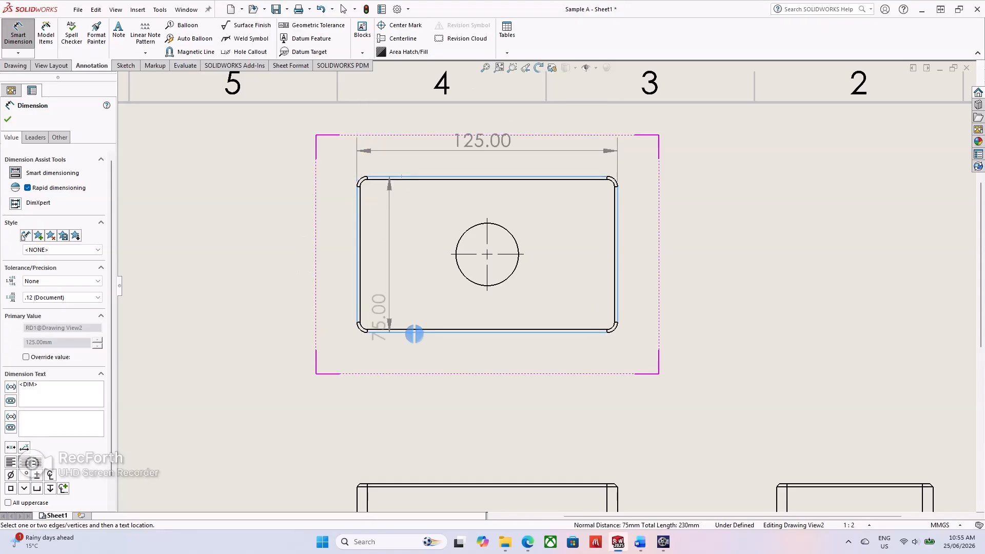
pyautogui.click(279, 264)
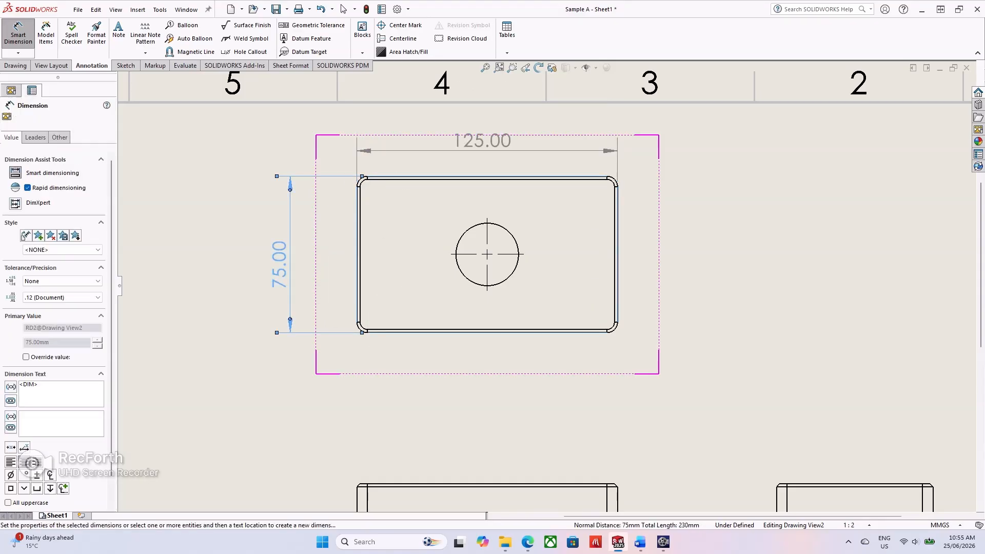
# Dimension the block's overall height on the front view, placing the dimension beside its left edge
pyautogui.scroll(3, 410, 348)
pyautogui.scroll(-3, 452, 457)
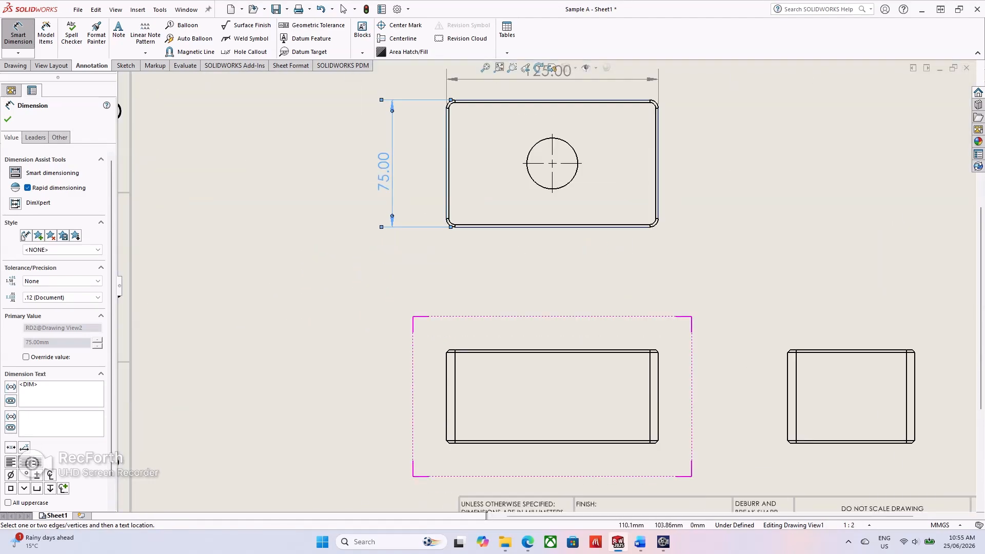
pyautogui.scroll(-1, 448, 352)
pyautogui.scroll(-2, 451, 351)
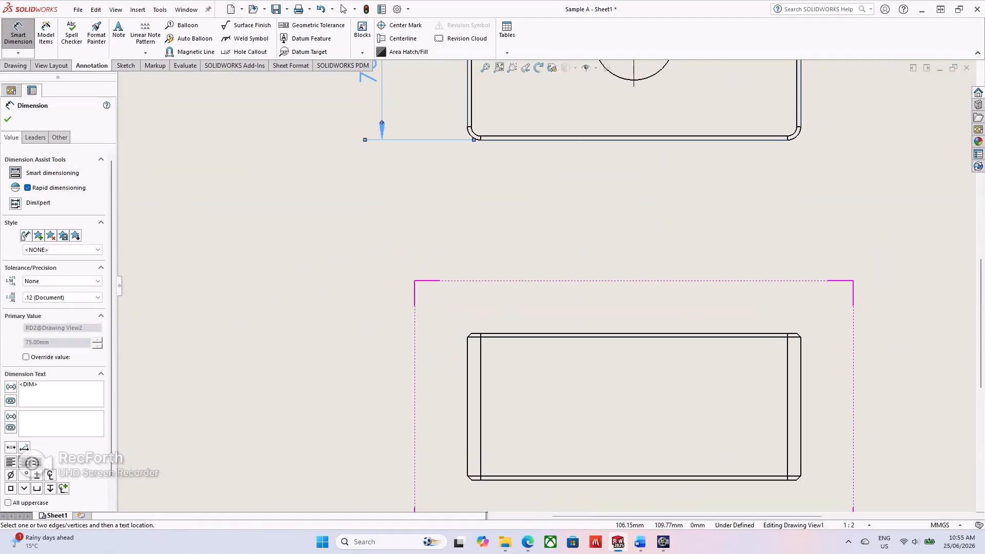
pyautogui.click(477, 333)
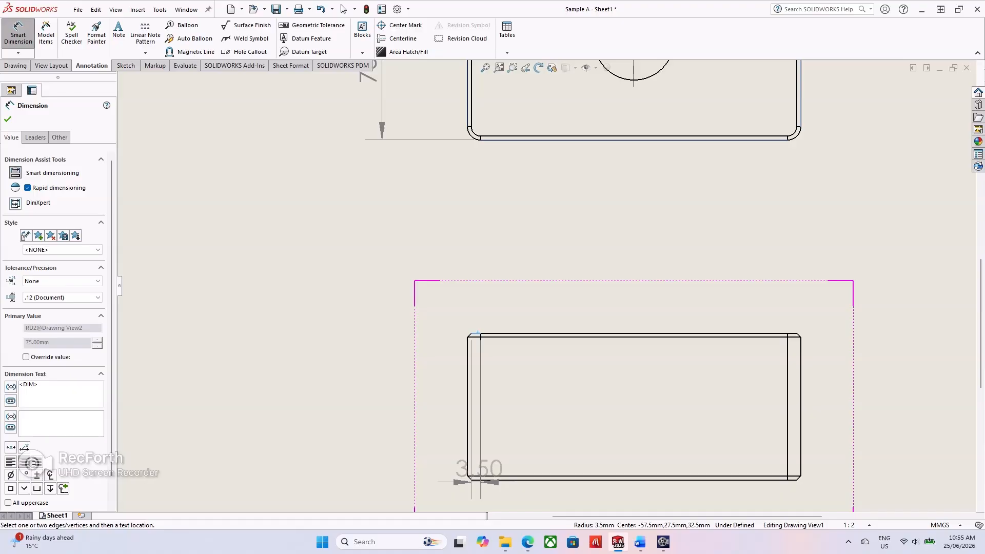
pyautogui.click(476, 479)
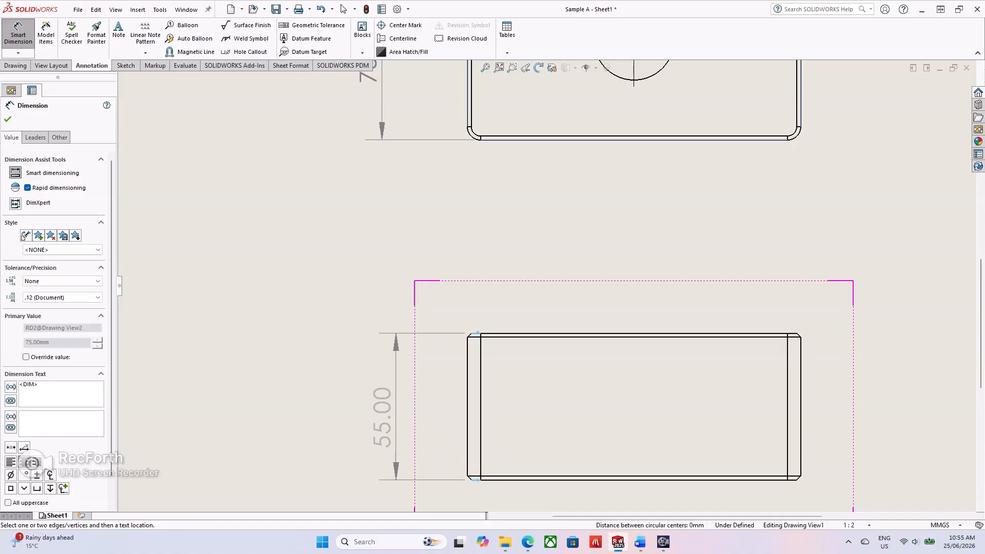
pyautogui.click(383, 410)
# Dimension the hole's diameter in the top view, placing the text outside the block's upper-left corner, and finish dimensioning
pyautogui.scroll(4, 551, 287)
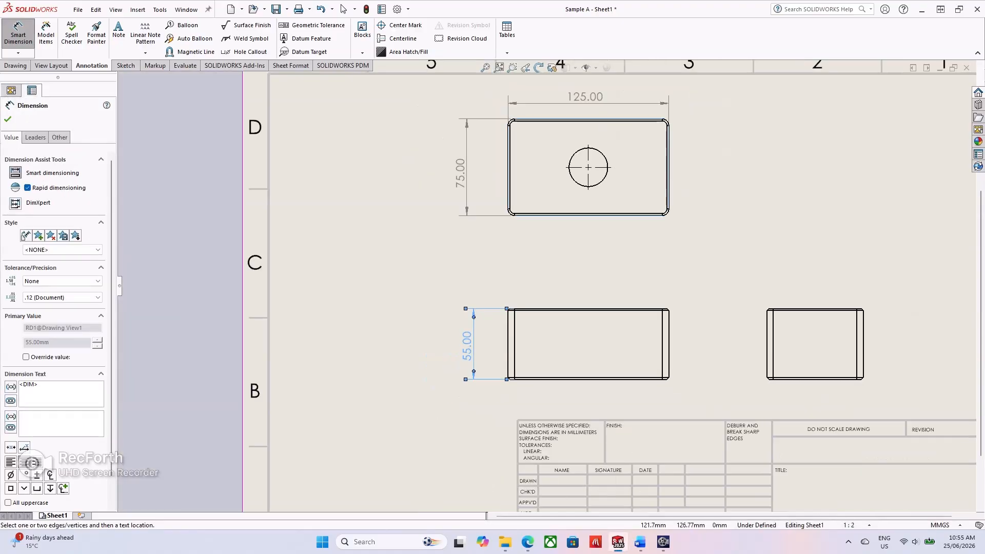
pyautogui.scroll(-1, 831, 129)
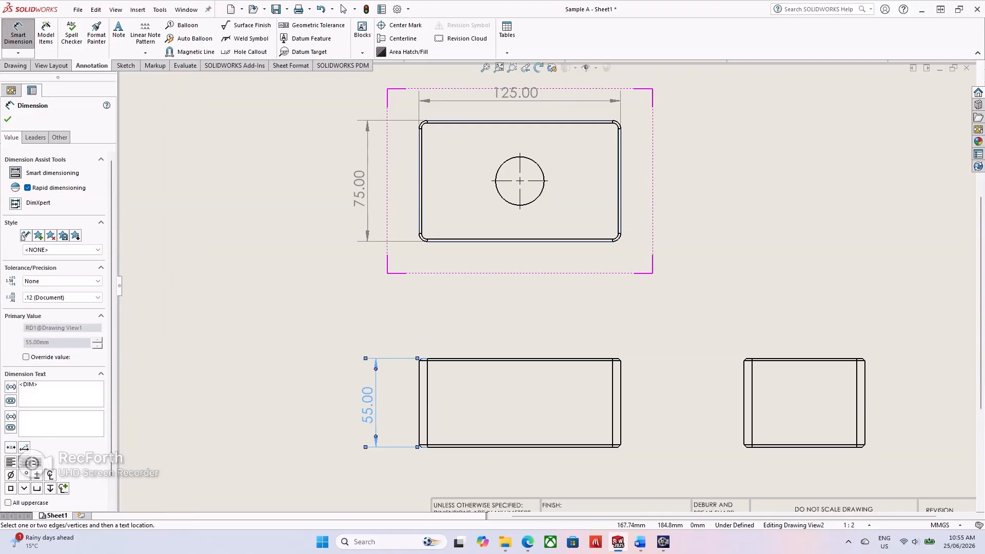
pyautogui.scroll(-3, 623, 118)
pyautogui.click(446, 208)
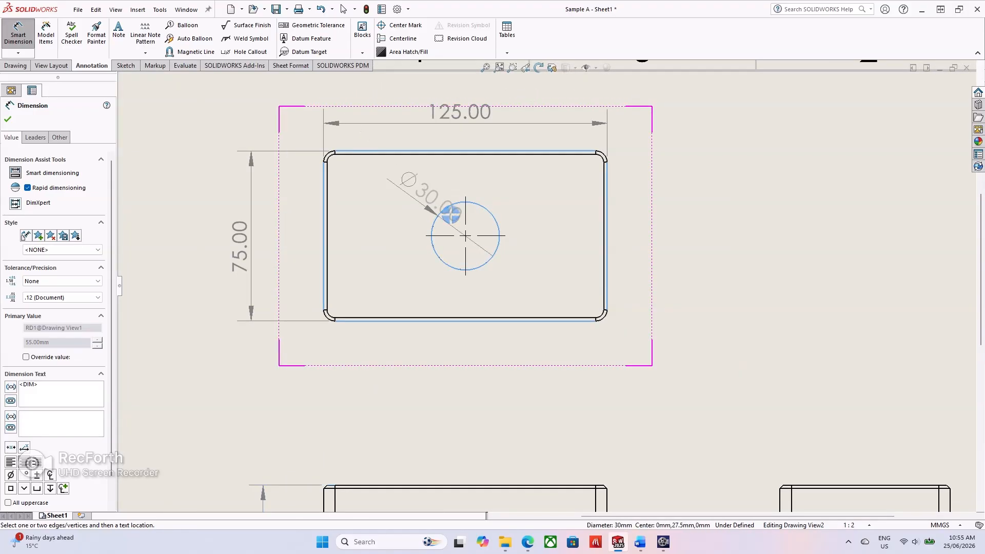
pyautogui.click(252, 101)
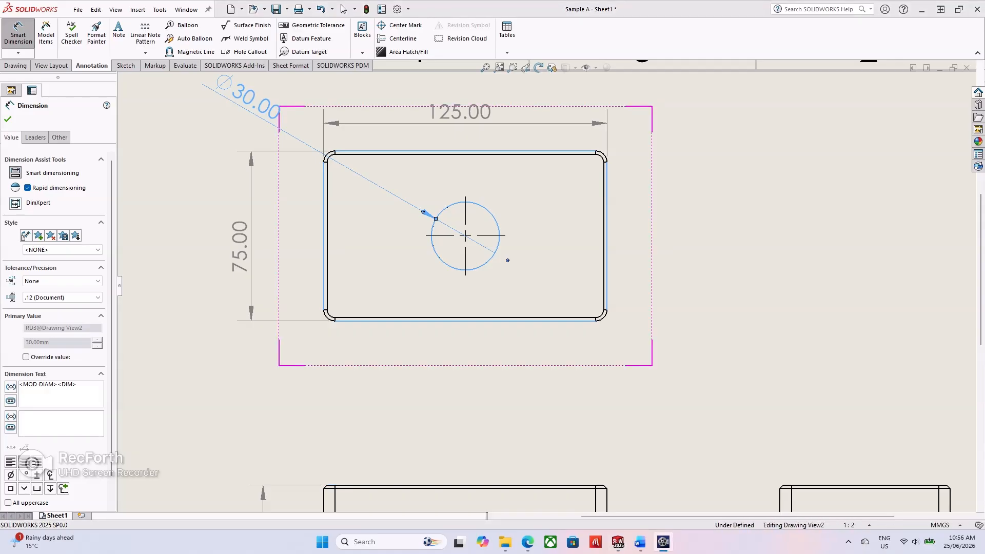
pyautogui.rightClick(273, 115)
pyautogui.press('Escape')
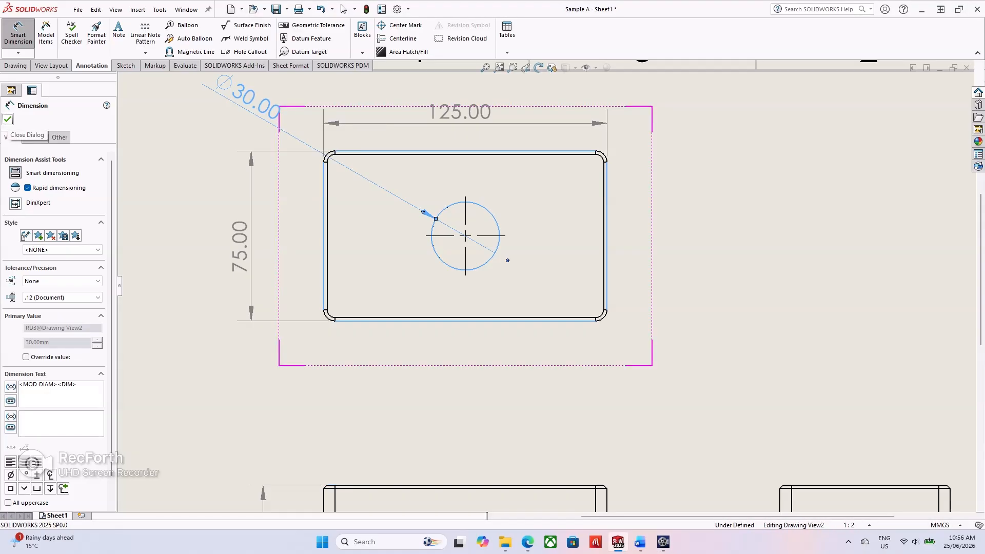
pyautogui.press('Escape')
pyautogui.press('f')
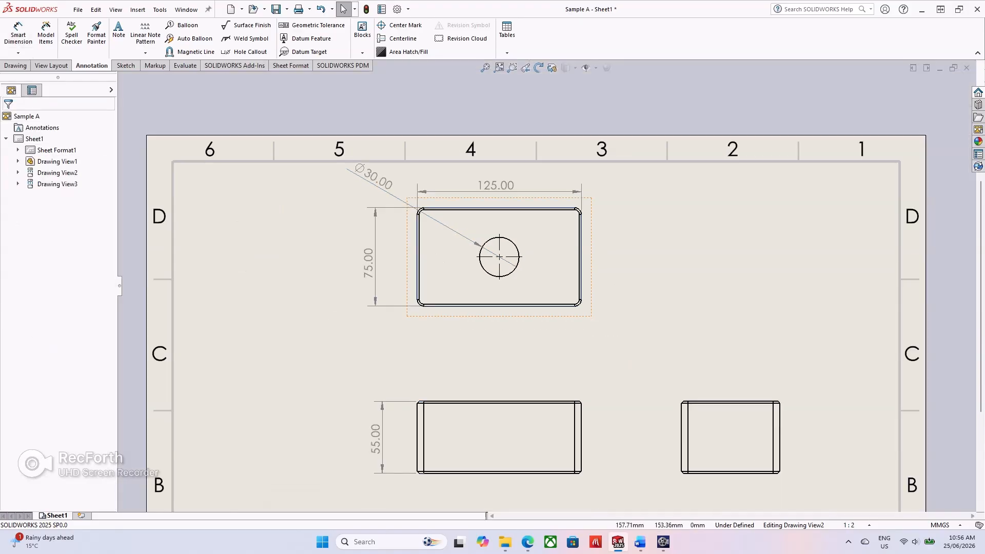
# Dimension the radius of the block's upper-right corner in the top view, placing the text outside that corner
pyautogui.click(18, 34)
pyautogui.scroll(-5, 583, 220)
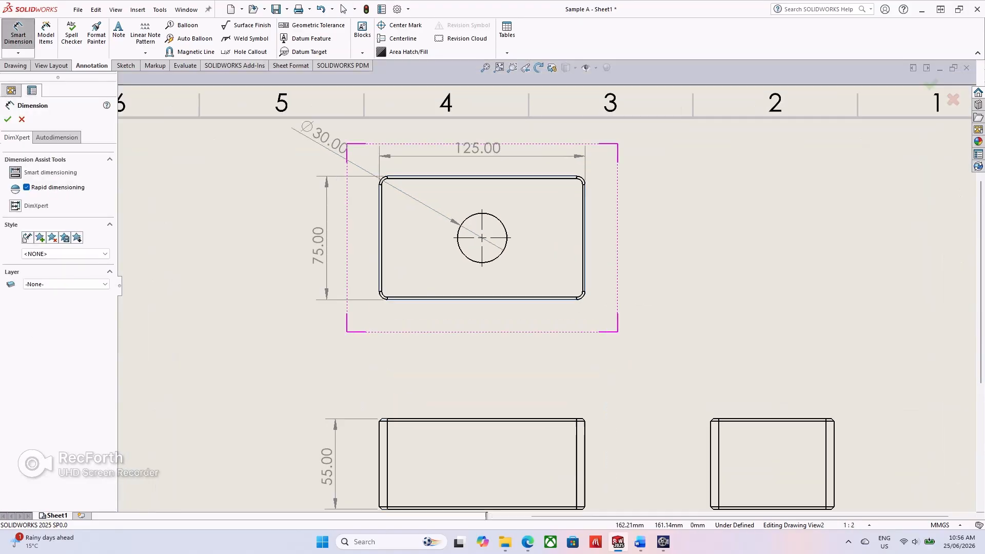
pyautogui.click(574, 178)
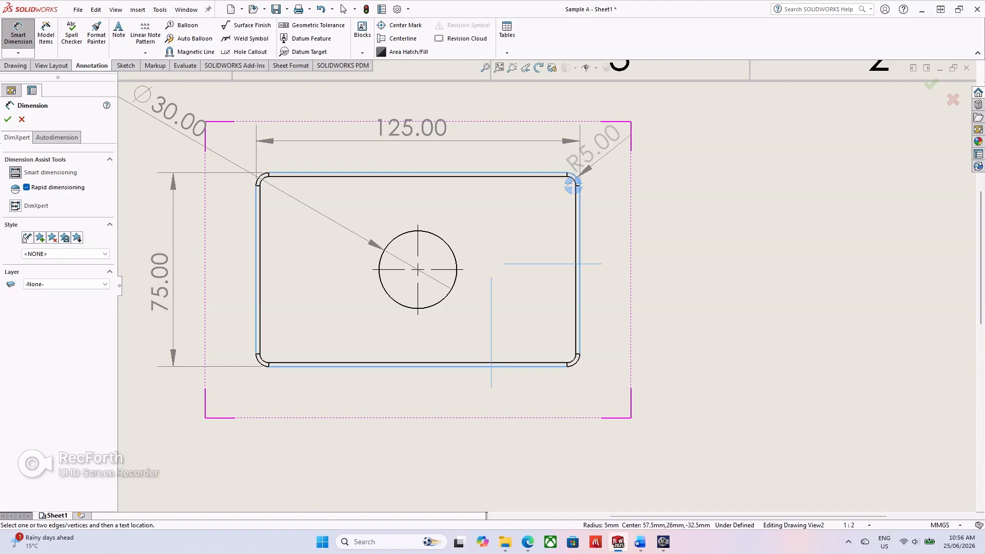
pyautogui.click(636, 132)
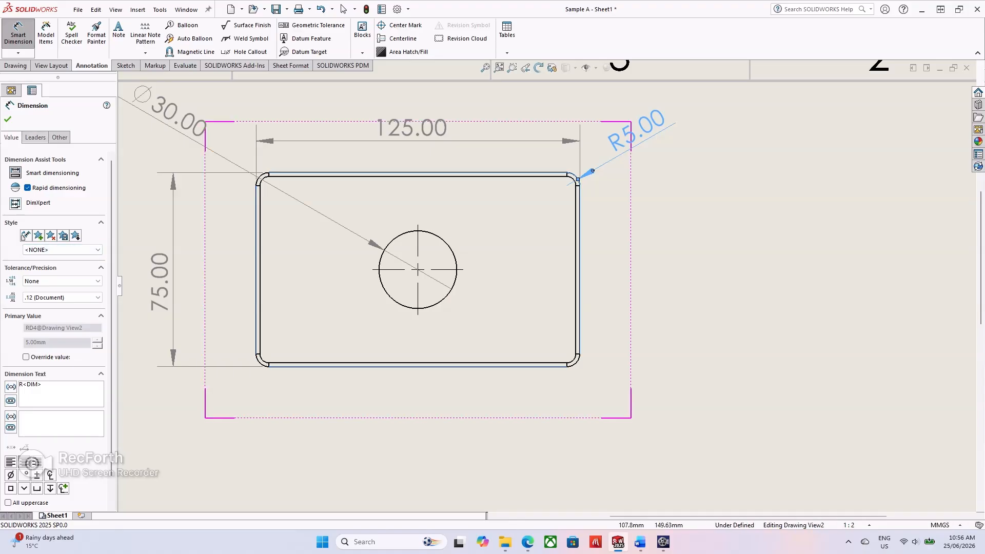
pyautogui.press('Escape')
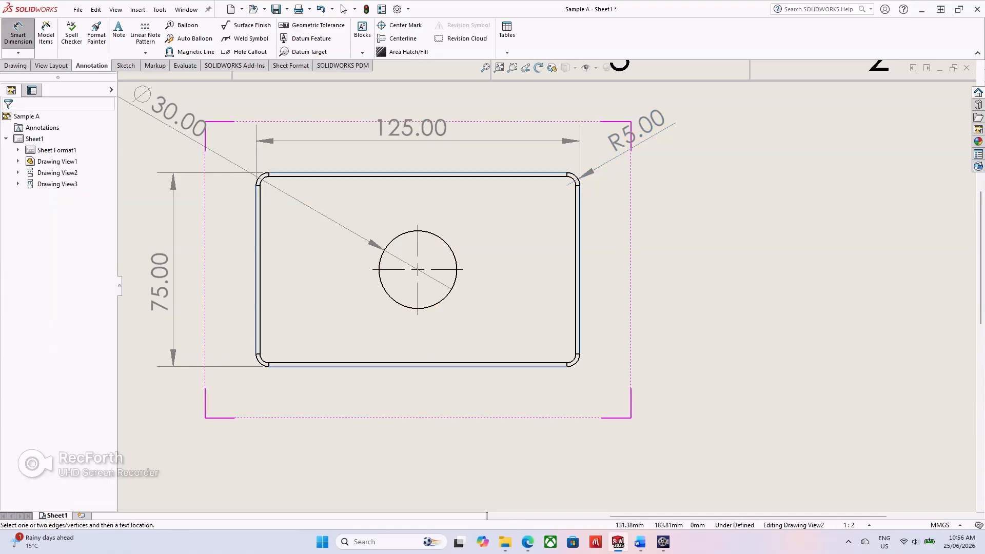
# Apply a symmetric tolerance of ±0.15 mm to the 125 mm overall length dimension in the top view
pyautogui.click(412, 128)
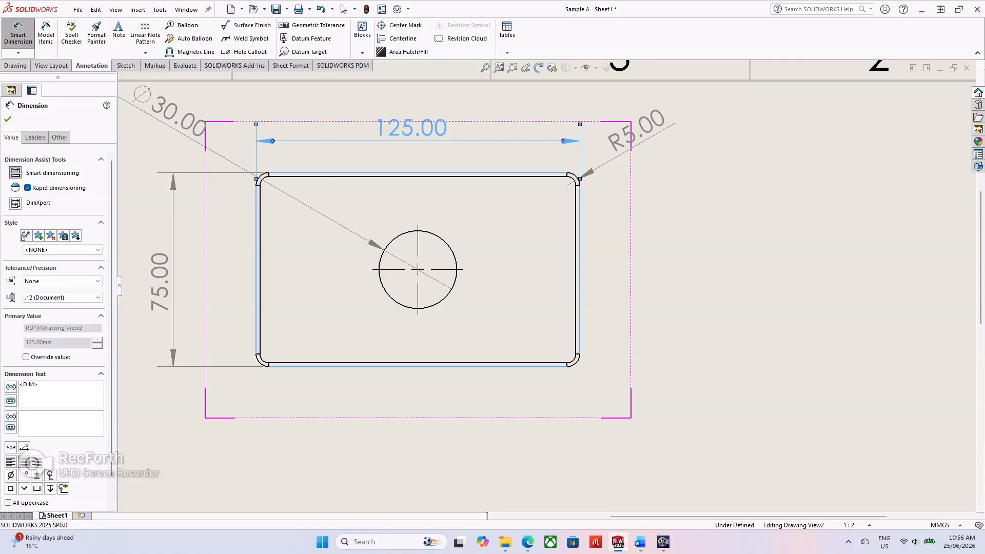
pyautogui.scroll(-1, 57, 328)
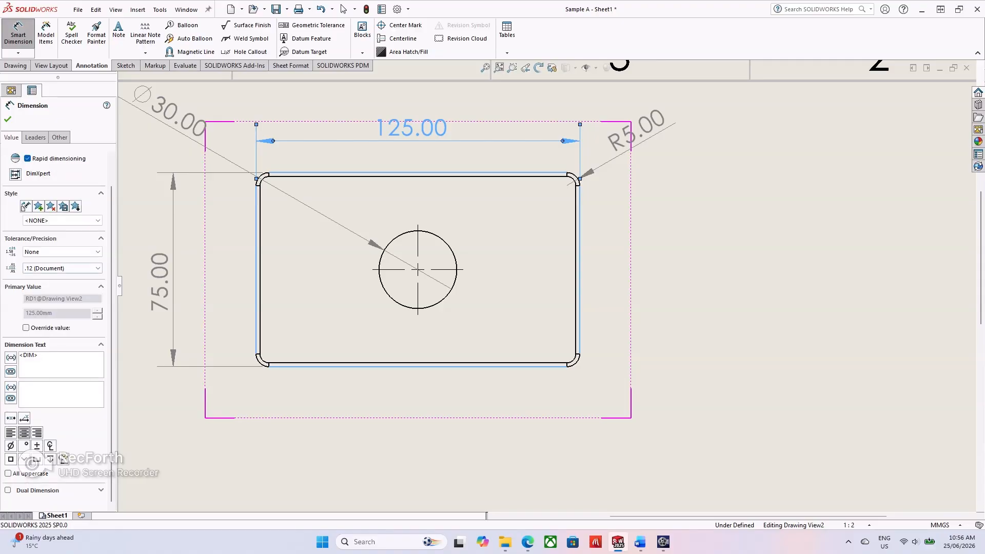
pyautogui.scroll(1, 61, 297)
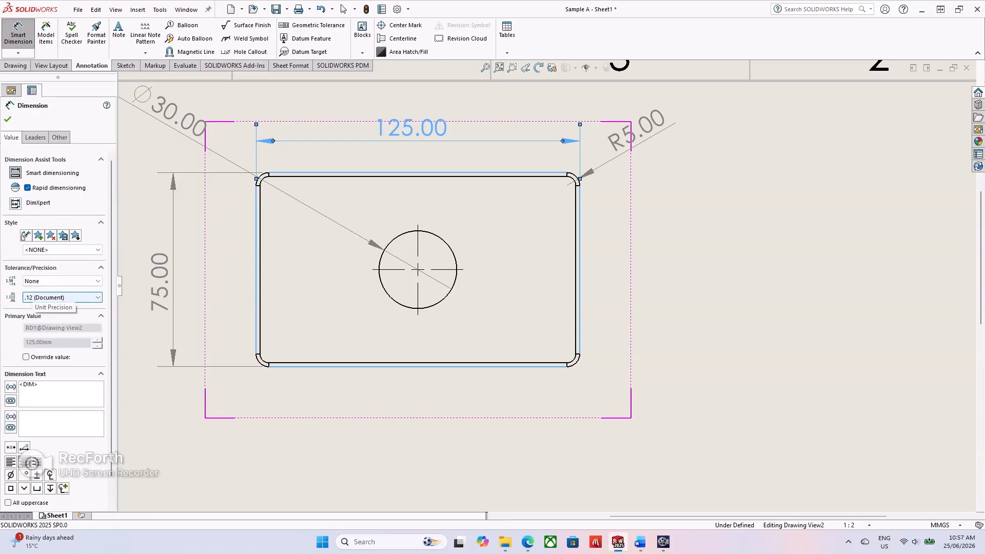
pyautogui.click(62, 281)
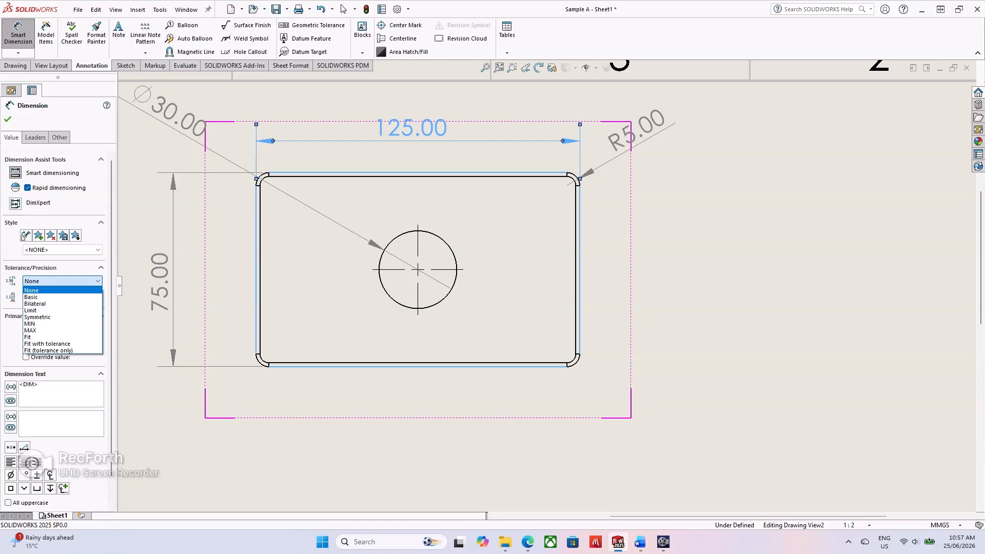
pyautogui.press('Down')
pyautogui.press('Down')
pyautogui.press('Down')
pyautogui.press('Down')
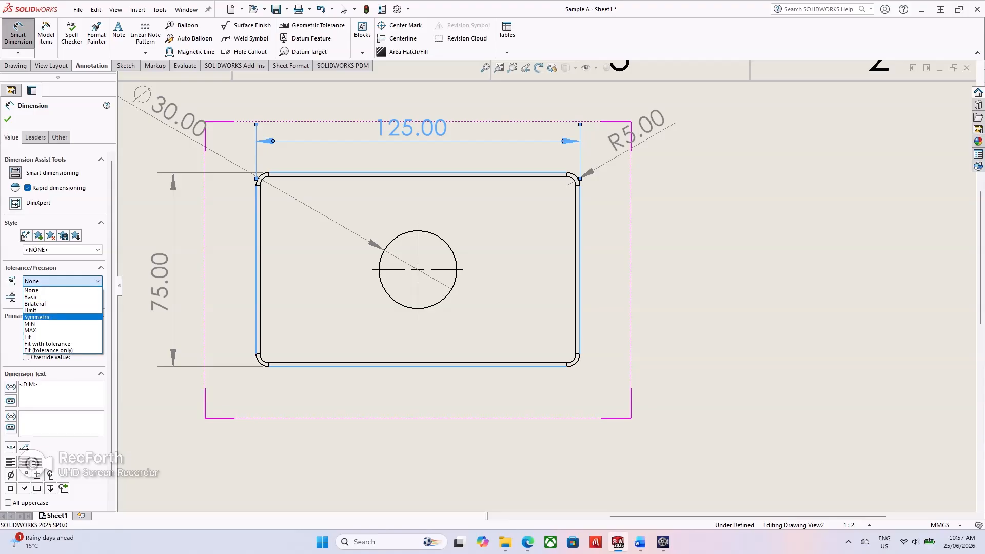
pyautogui.press('Return')
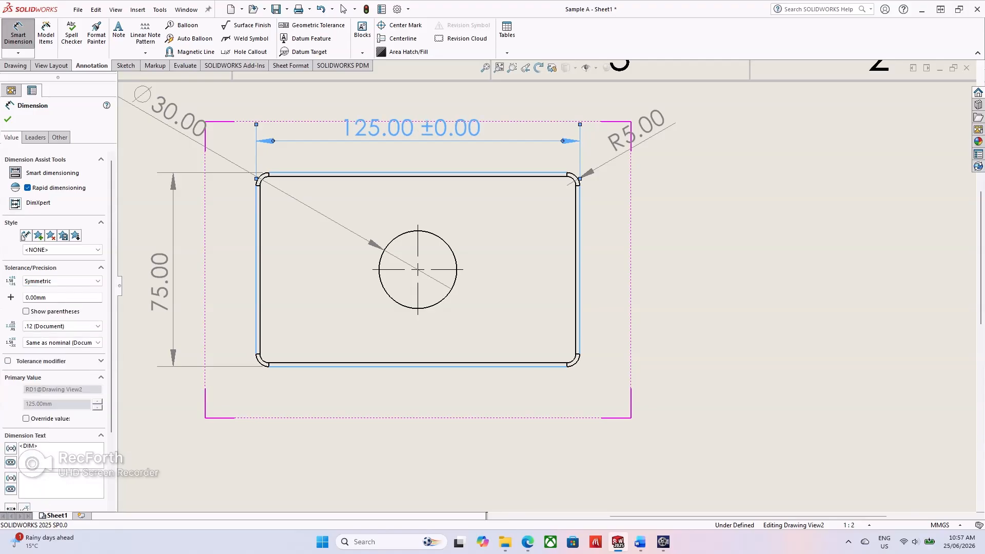
pyautogui.press('Tab')
pyautogui.write('.1')
pyautogui.click(8, 119)
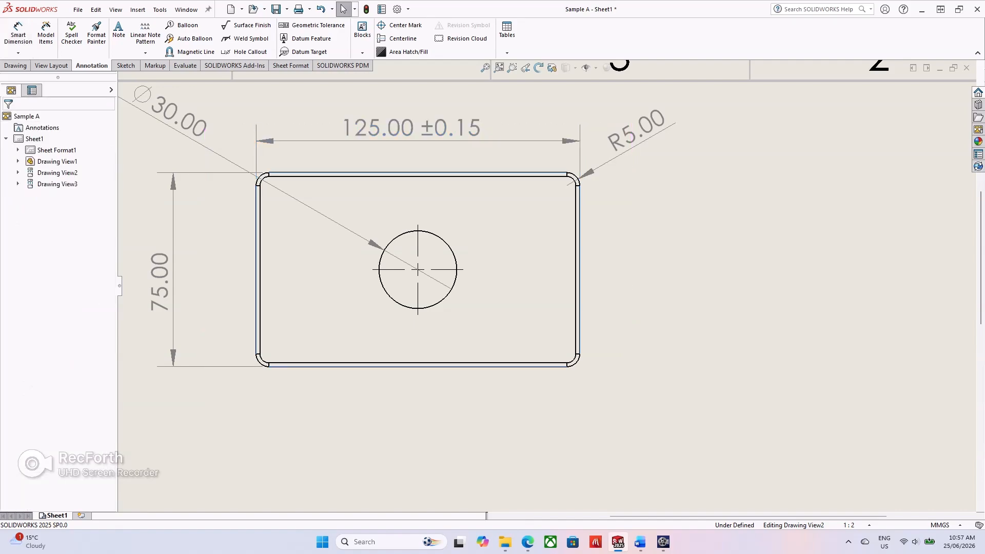
# Add the prefix "4-" before the R in the text of the top view's corner radius dimension
pyautogui.click(179, 117)
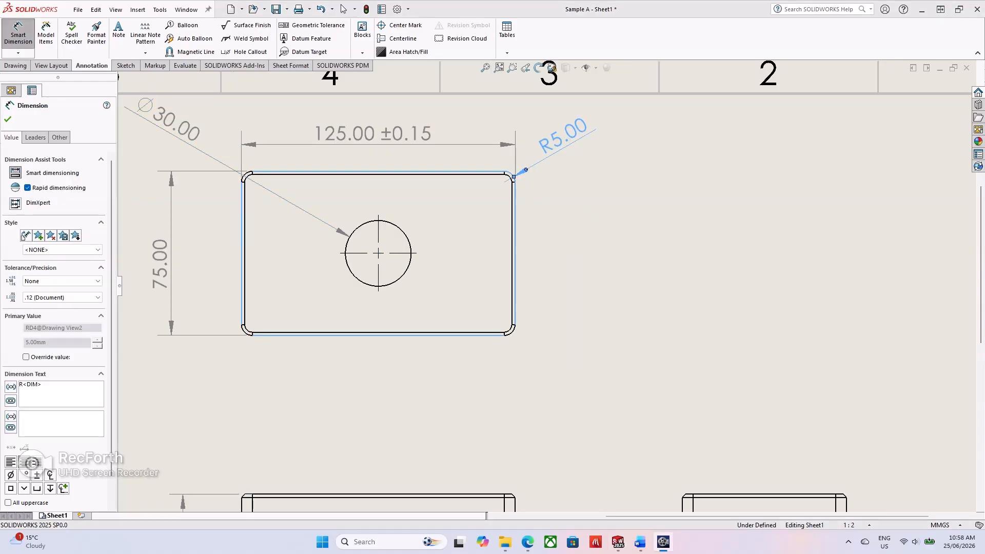
pyautogui.click(20, 384)
pyautogui.write('4')
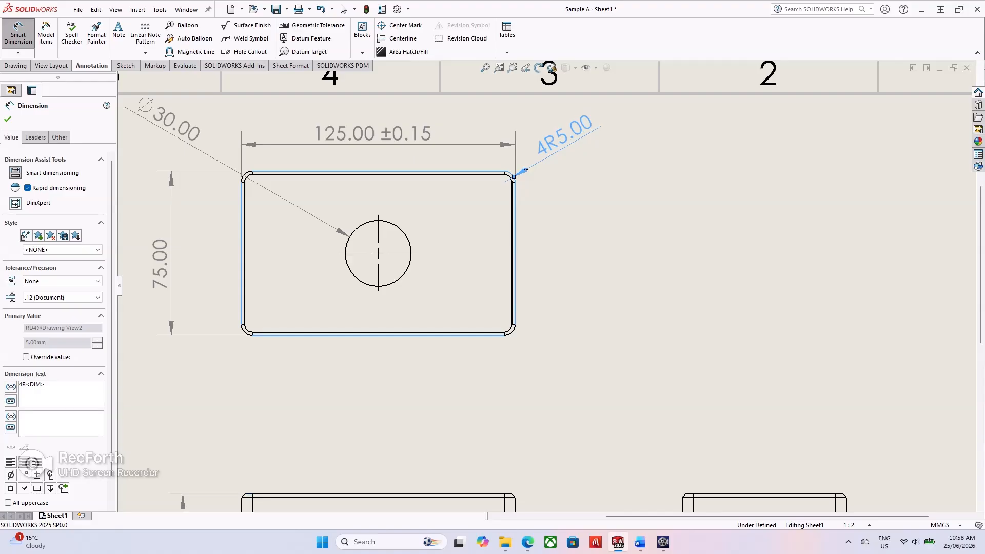
pyautogui.write('-')
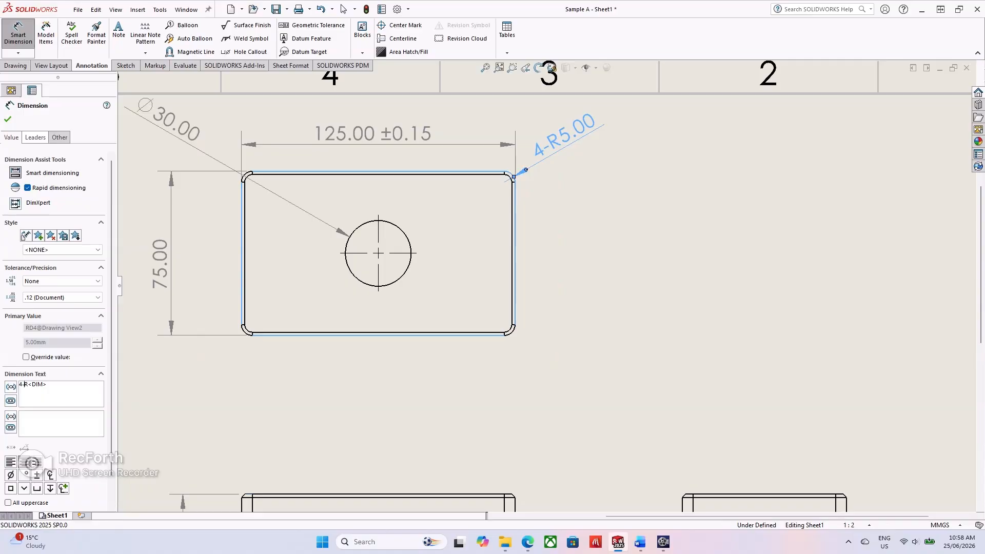
pyautogui.click(35, 137)
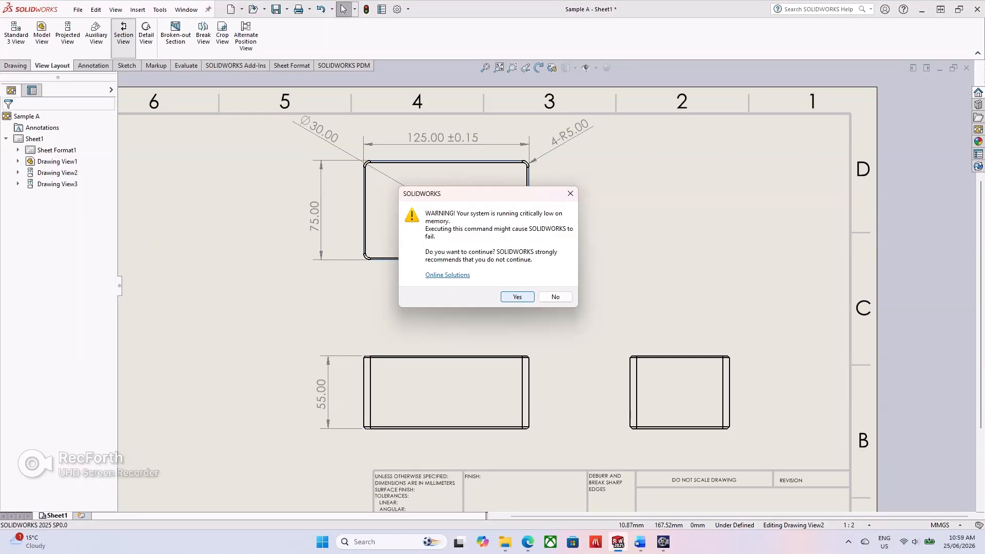
# Create vertical section view A-A through the middle of the front view and place it to the left of that view
pyautogui.press('Return')
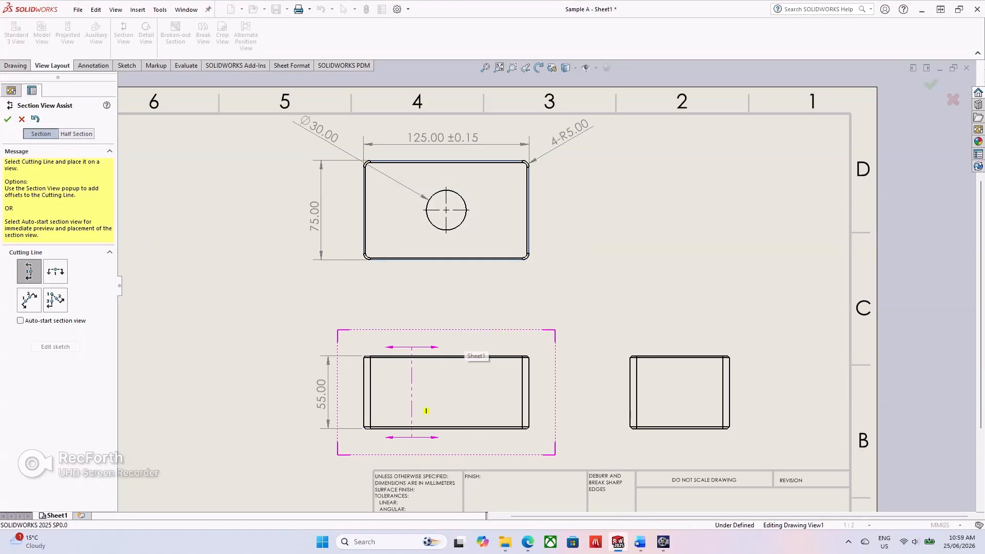
pyautogui.click(463, 397)
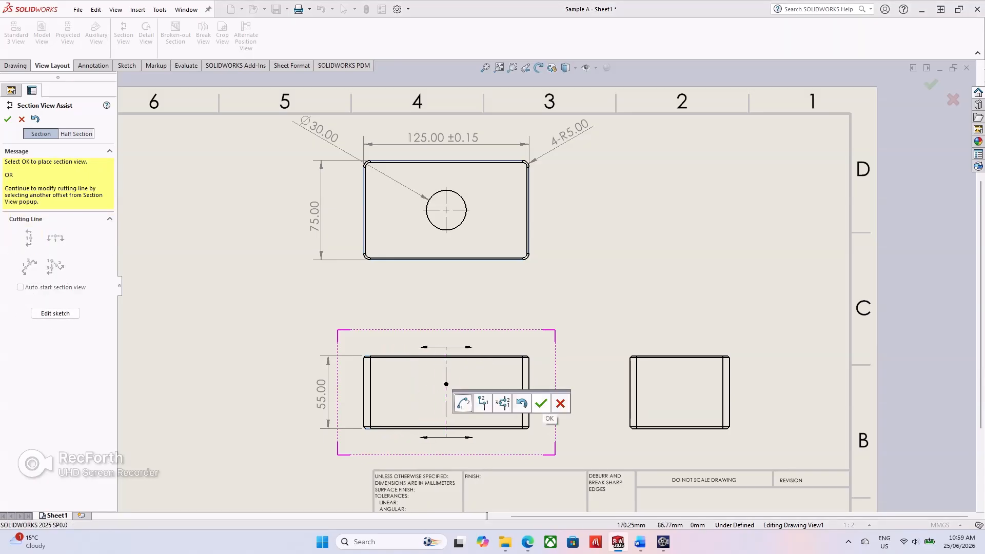
pyautogui.click(541, 403)
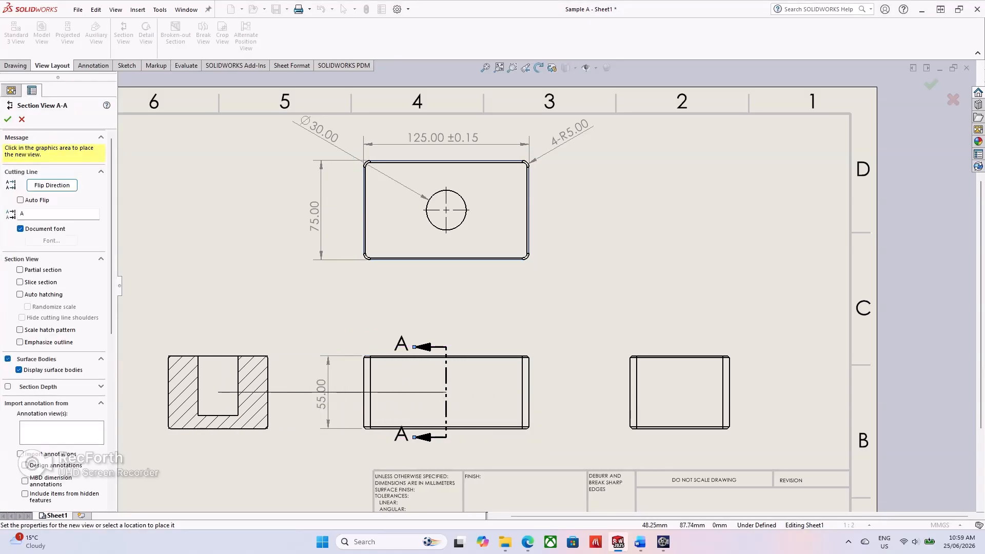
pyautogui.click(218, 392)
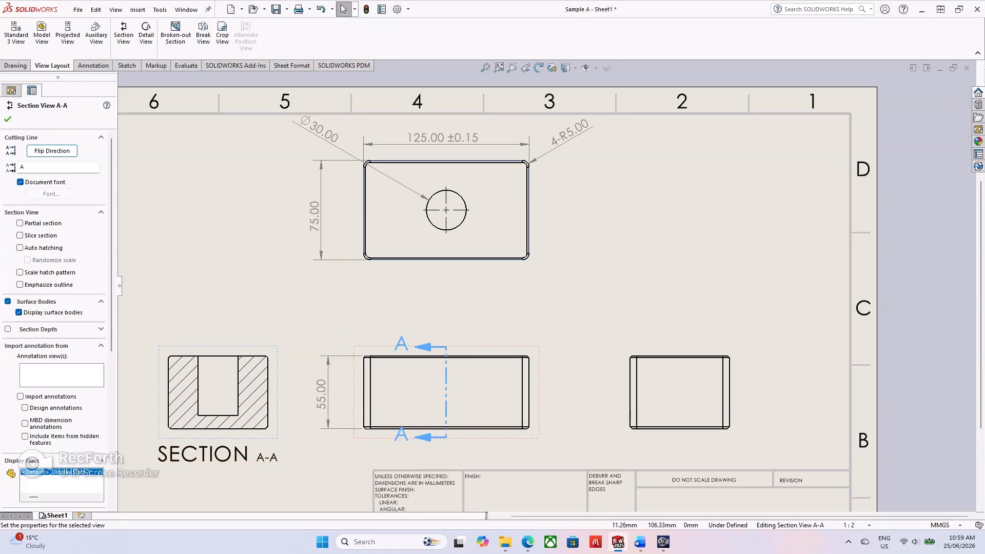
pyautogui.press('Escape')
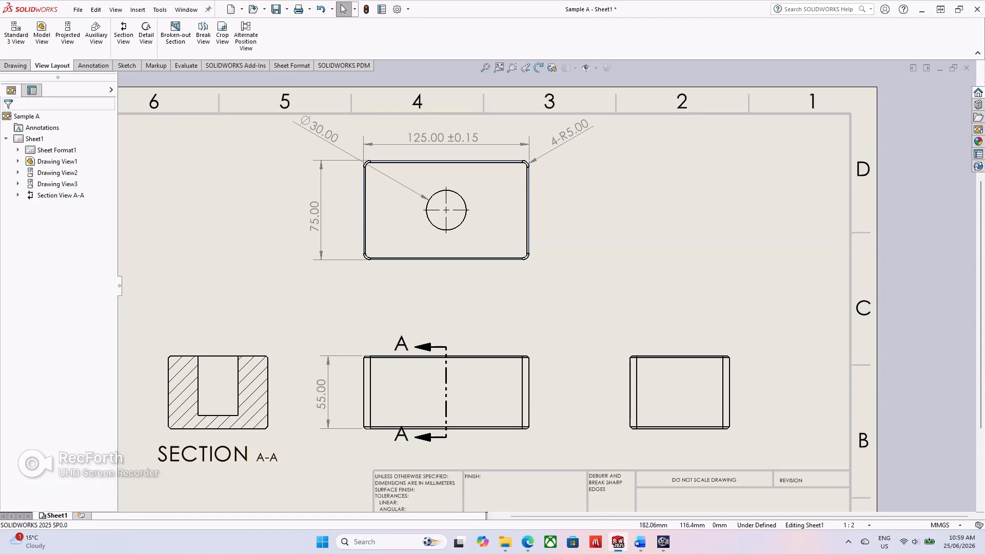
pyautogui.click(598, 291)
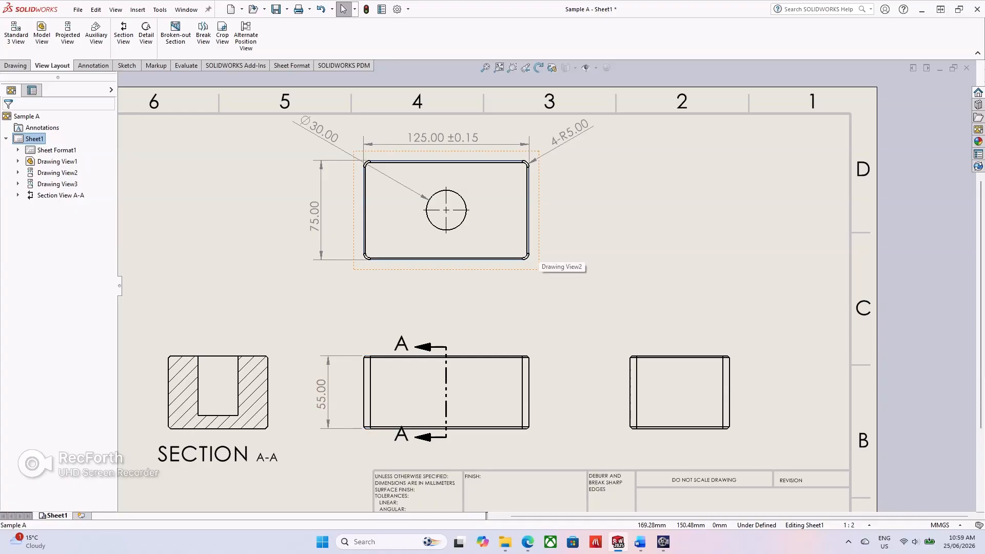
# Open the block's part from the top view and set the length in the base extrusion's sketch to 130 mm
pyautogui.rightClick(538, 244)
pyautogui.click(549, 211)
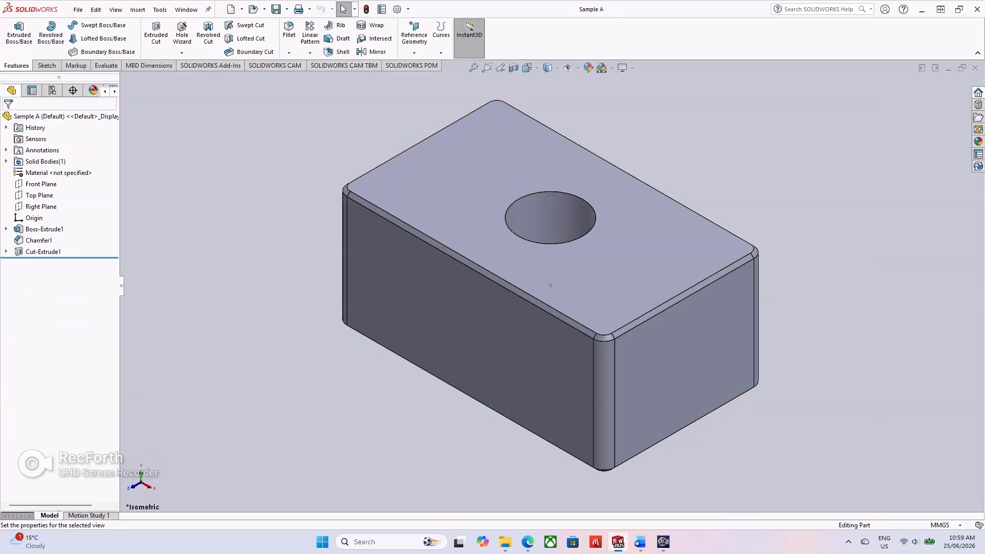
pyautogui.click(6, 229)
pyautogui.click(47, 240)
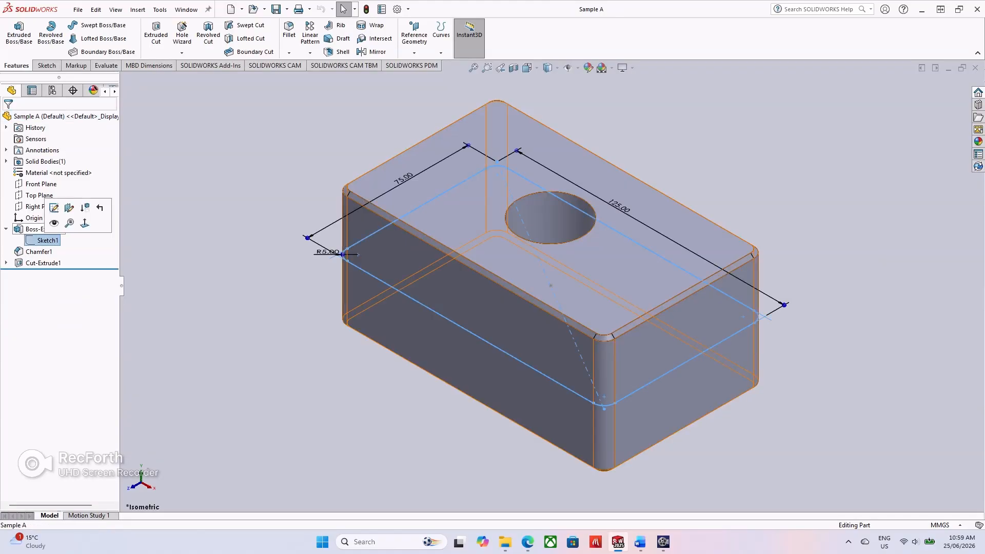
pyautogui.click(54, 208)
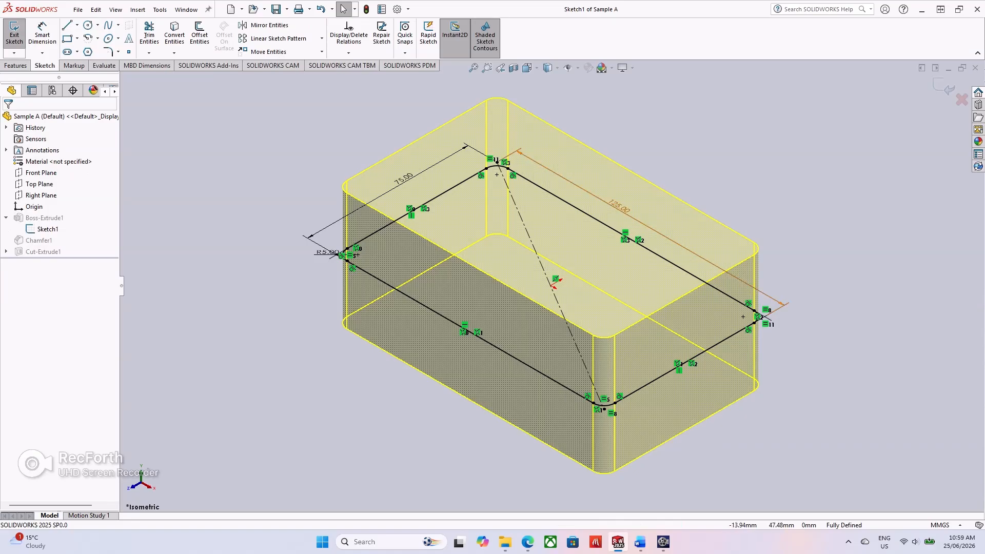
pyautogui.doubleClick(618, 206)
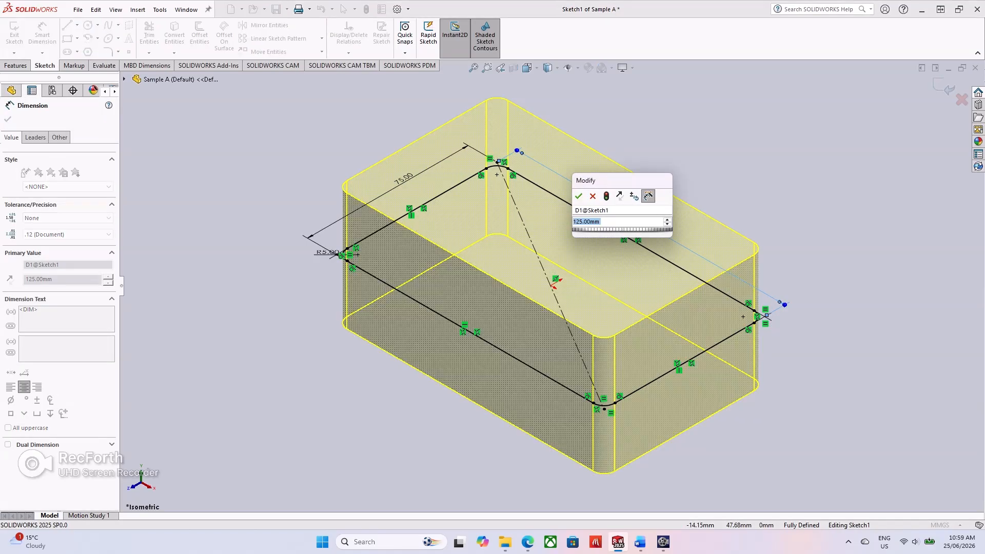
pyautogui.write('130')
pyautogui.press('Return')
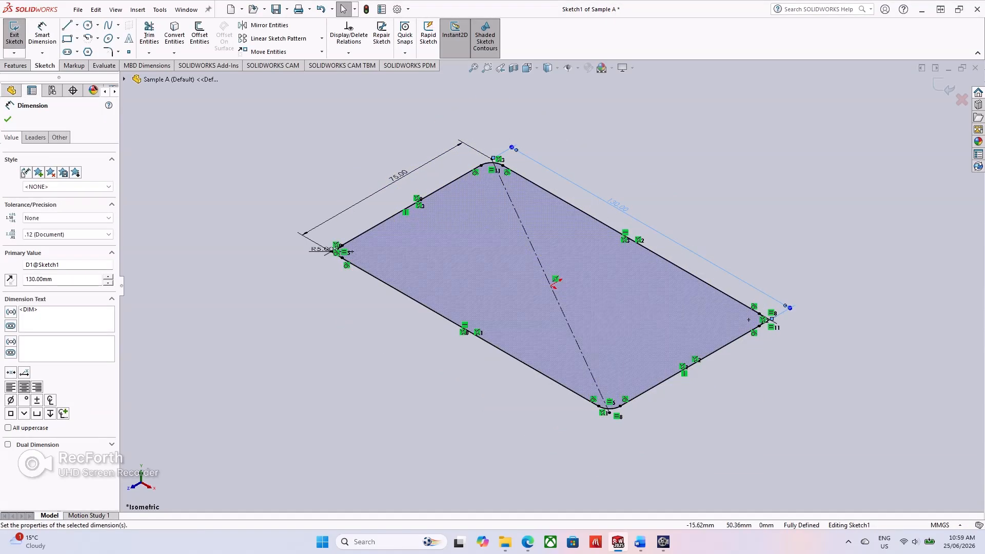
pyautogui.press('Escape')
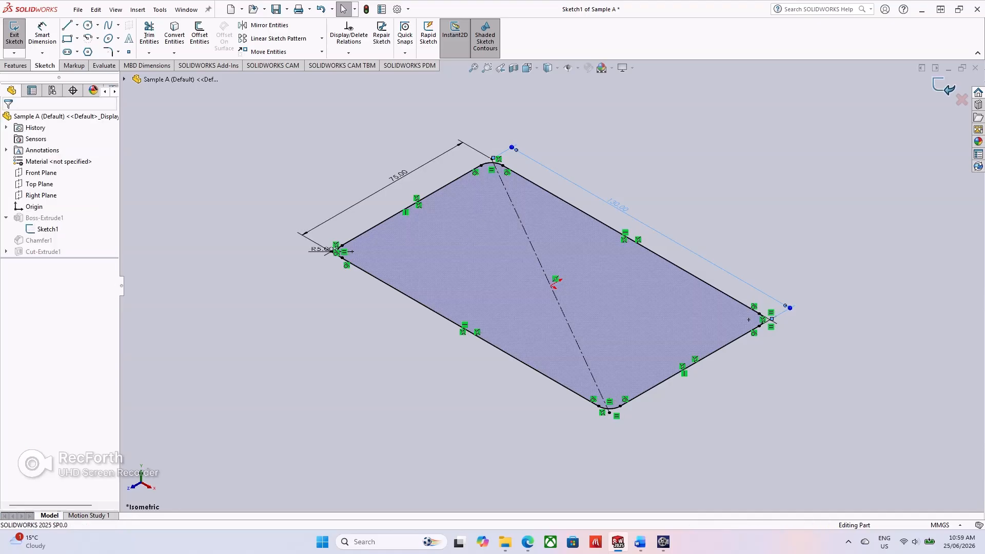
pyautogui.click(943, 86)
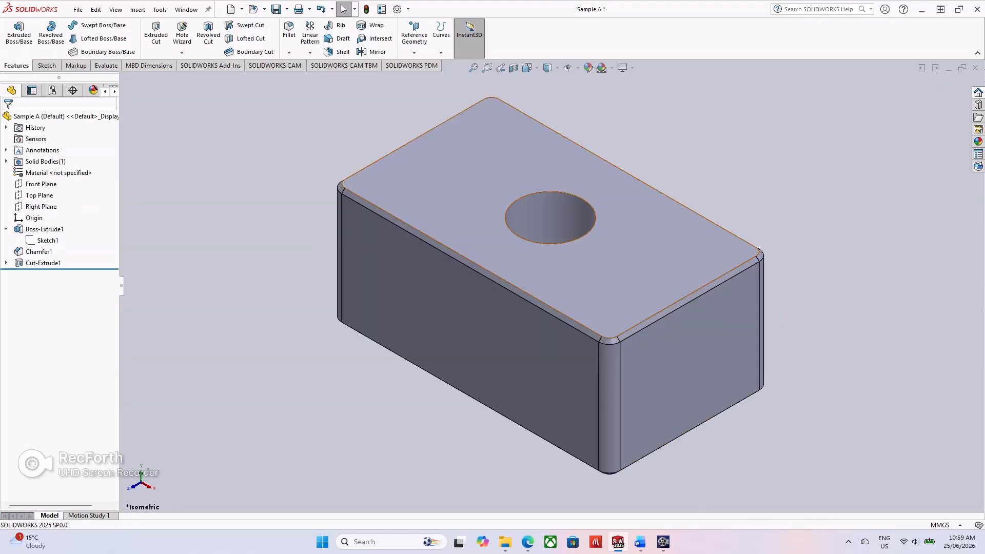
# Chamfer the hole's top edge with a distance of 0.25 mm at 45 degrees
pyautogui.click(289, 53)
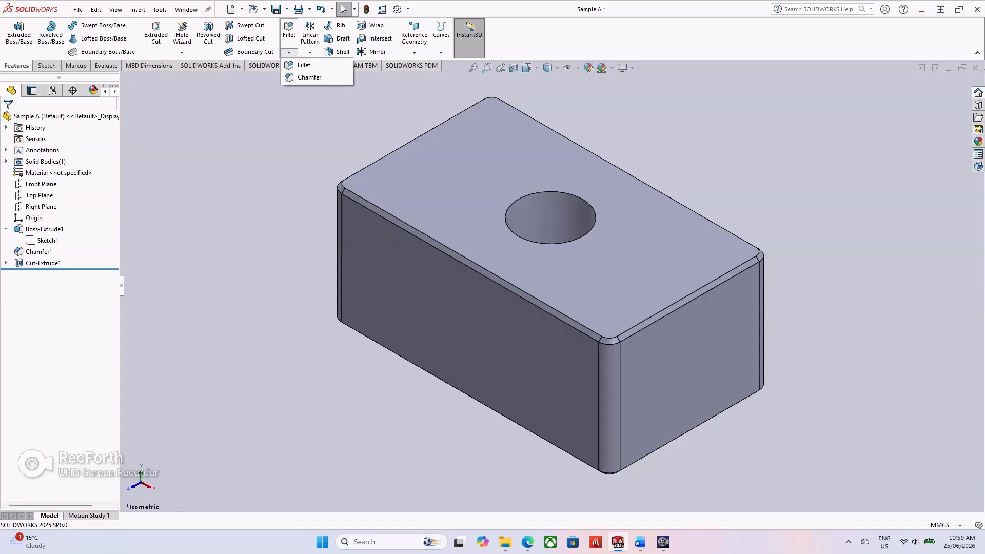
pyautogui.click(310, 77)
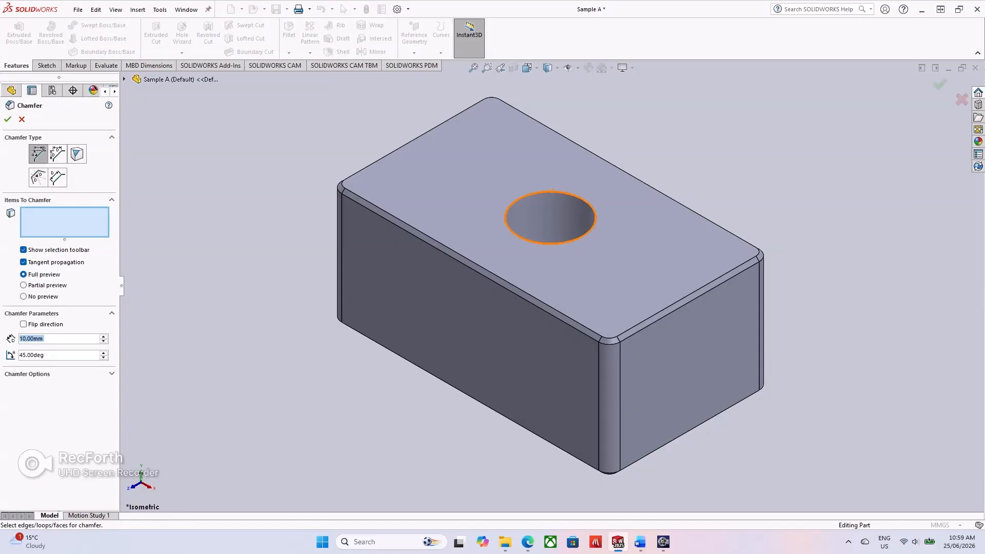
pyautogui.click(569, 194)
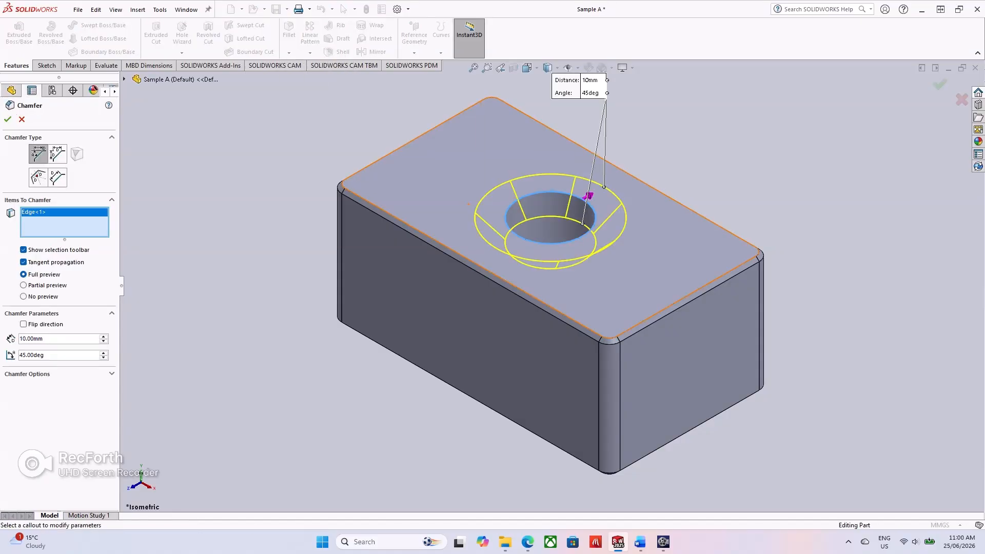
pyautogui.doubleClick(31, 338)
pyautogui.write('.25')
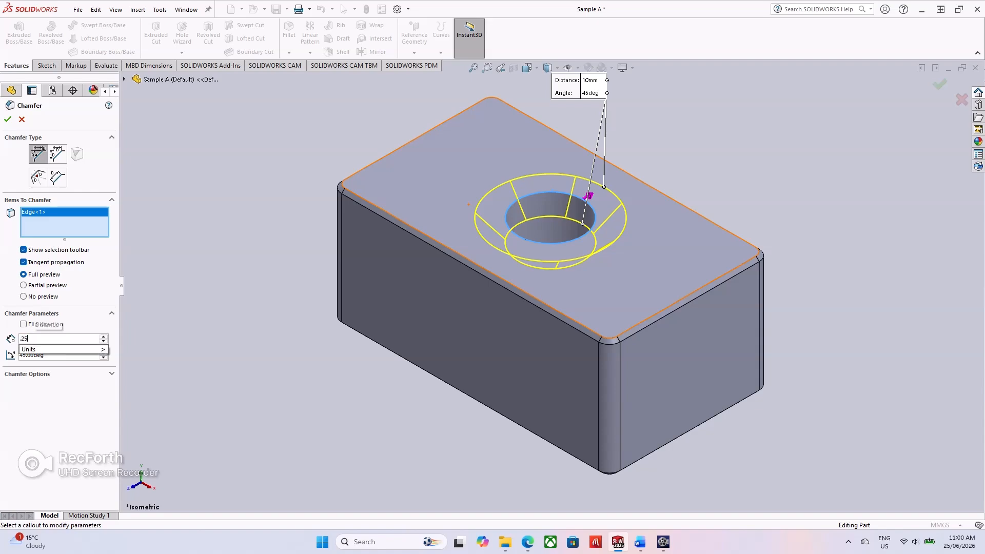
pyautogui.press('Return')
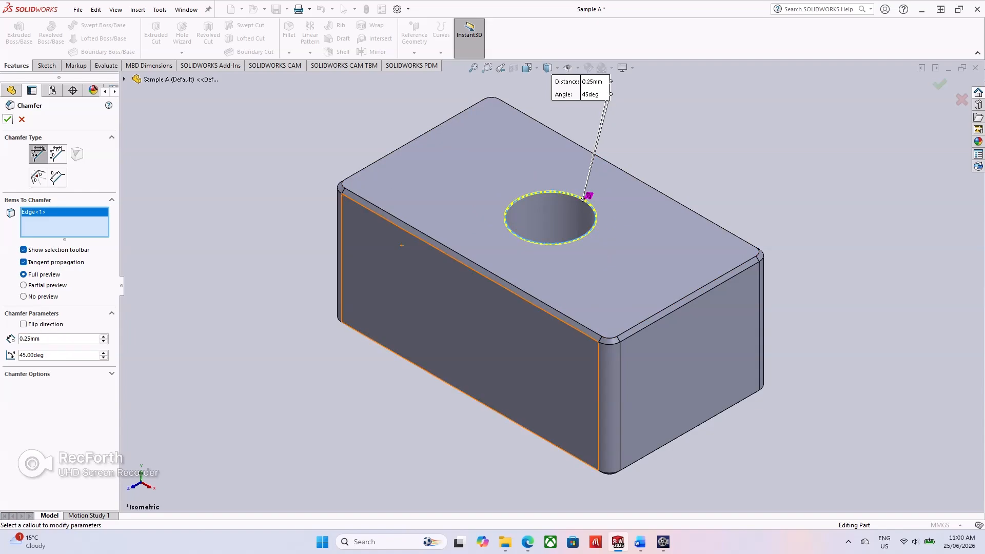
pyautogui.click(7, 119)
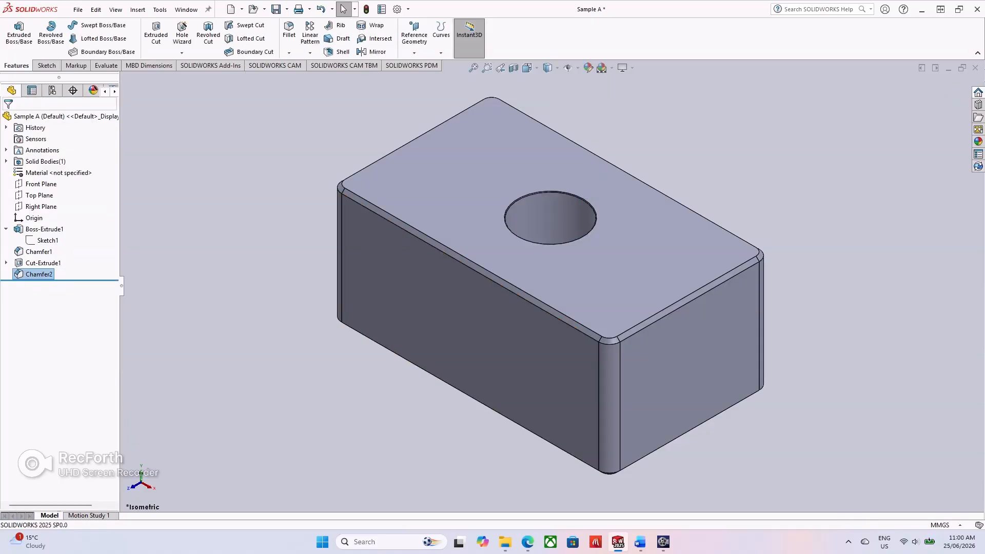
# Edit the chamfer on the hole's top edge and set its distance to 0.5 mm
pyautogui.click(663, 542)
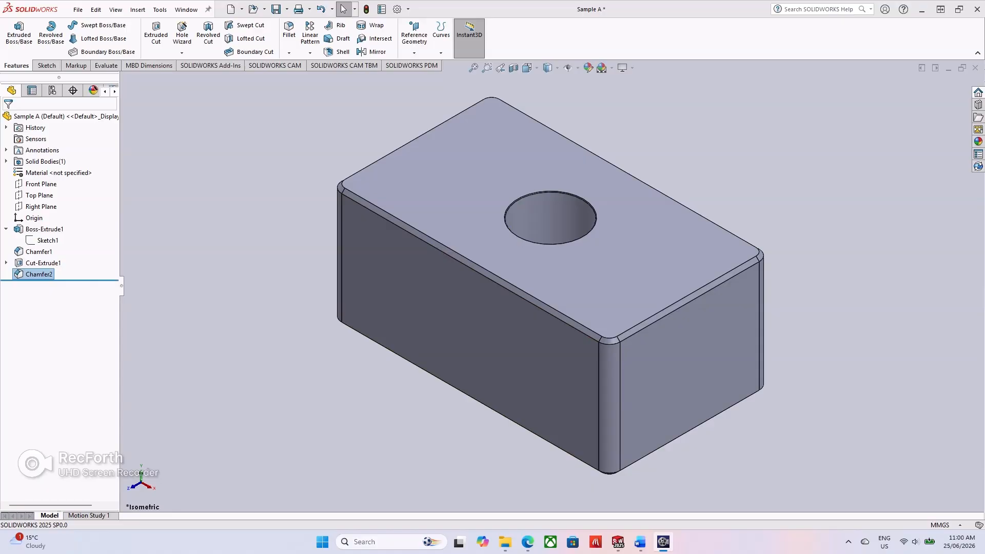
pyautogui.rightClick(32, 274)
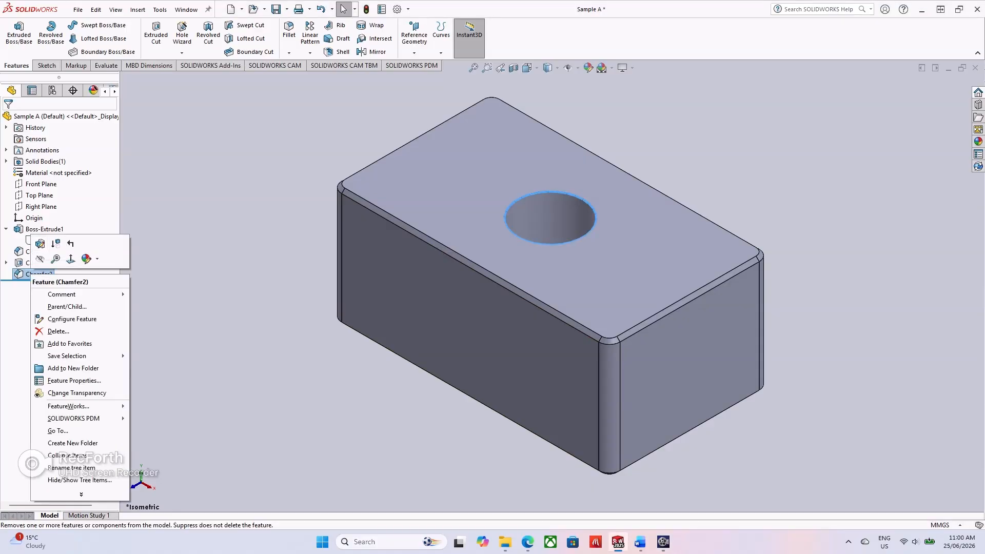
pyautogui.press('Escape')
pyautogui.rightClick(68, 117)
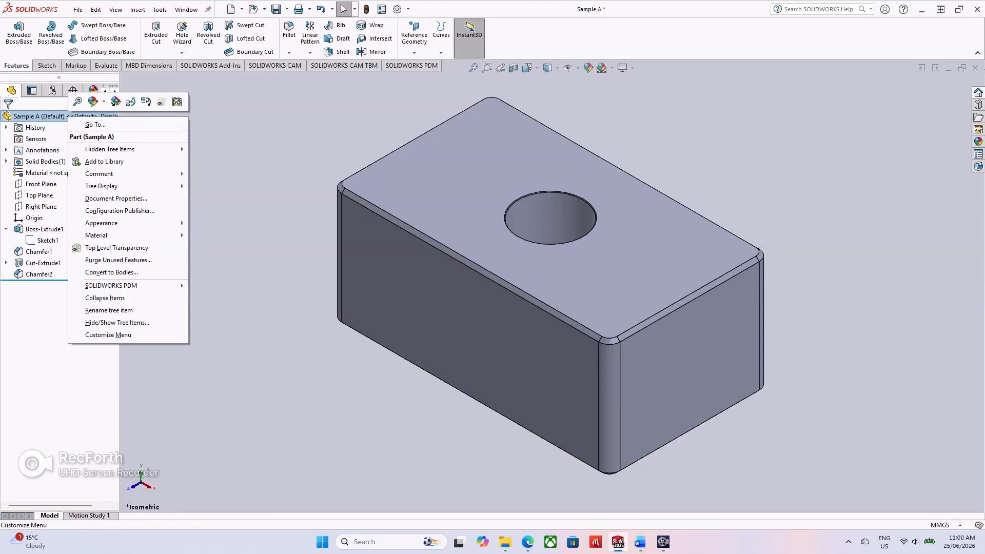
pyautogui.press('Escape')
pyautogui.rightClick(32, 273)
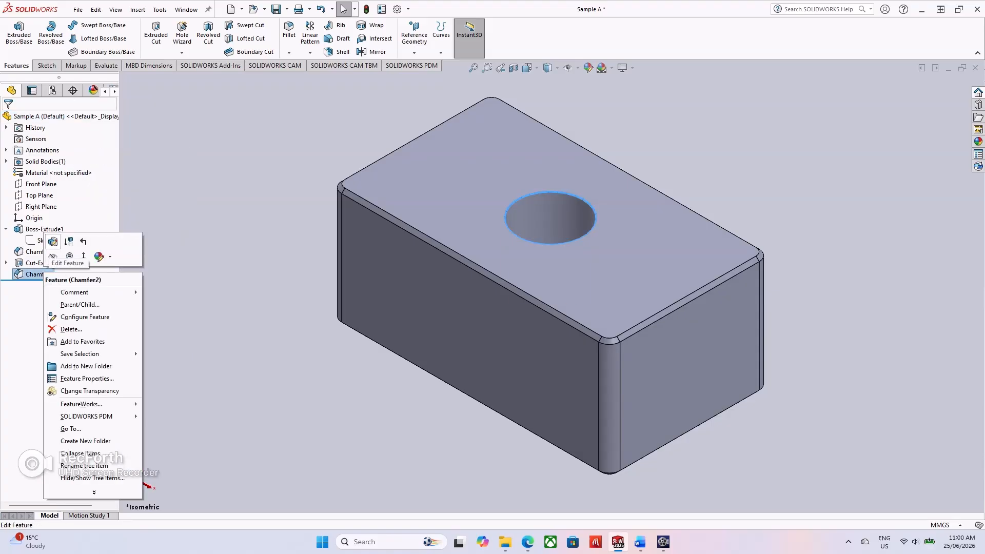
pyautogui.click(53, 241)
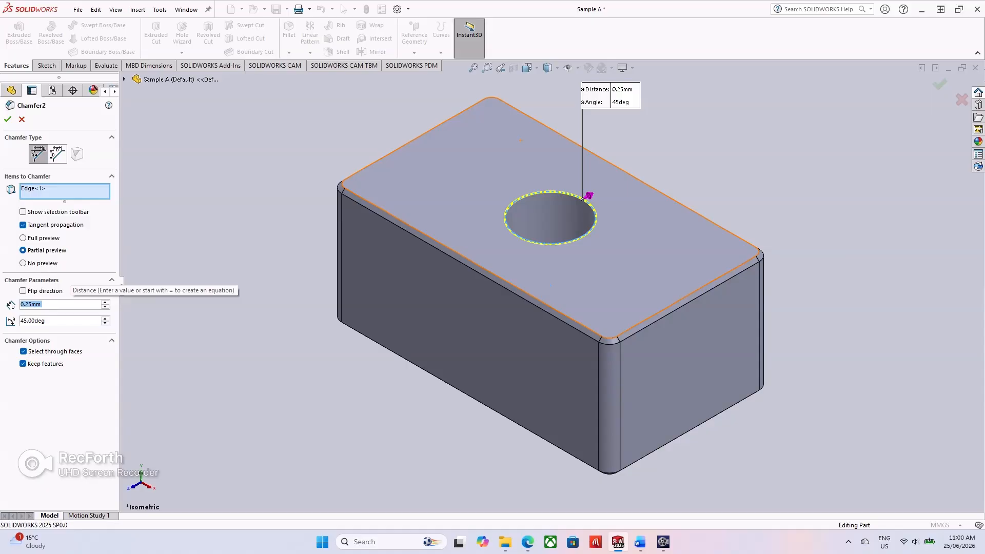
pyautogui.write('0.5')
pyautogui.press('Return')
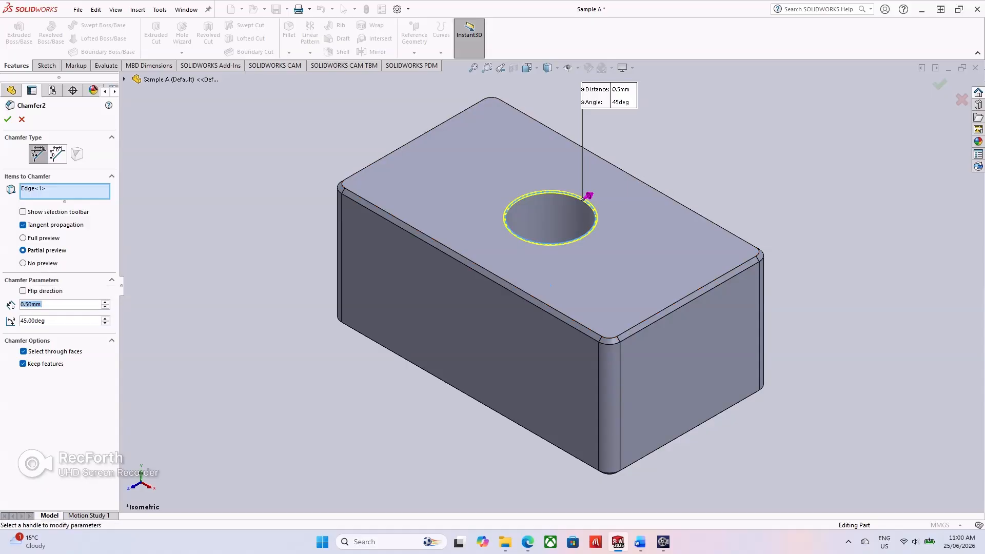
pyautogui.click(8, 119)
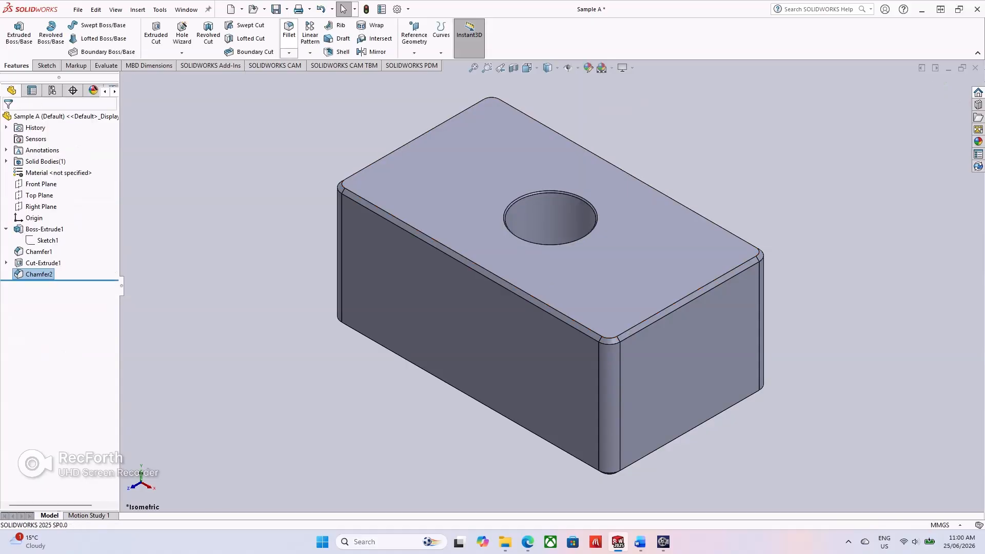
# Fillet the hole's bottom edge with a 1 mm radius and return the part to the isometric view
pyautogui.click(289, 31)
pyautogui.moveTo(518, 257); pyautogui.dragTo(477, 325, button='middle')
pyautogui.doubleClick(31, 327)
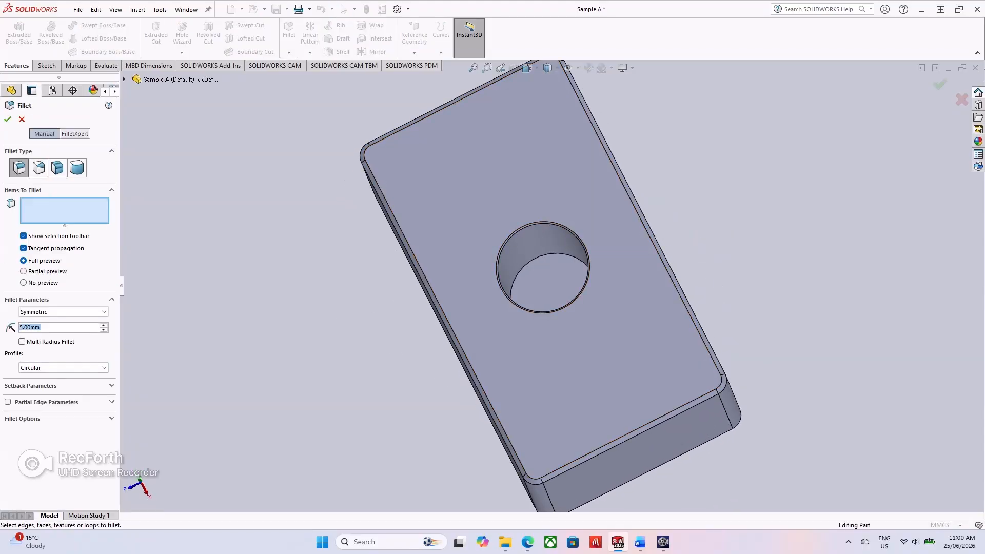
pyautogui.write('1')
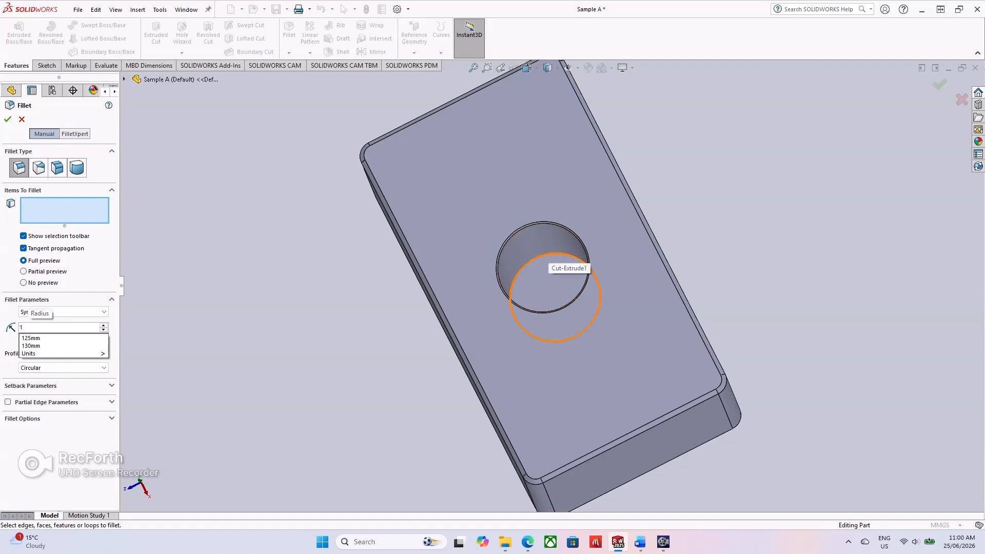
pyautogui.click(549, 255)
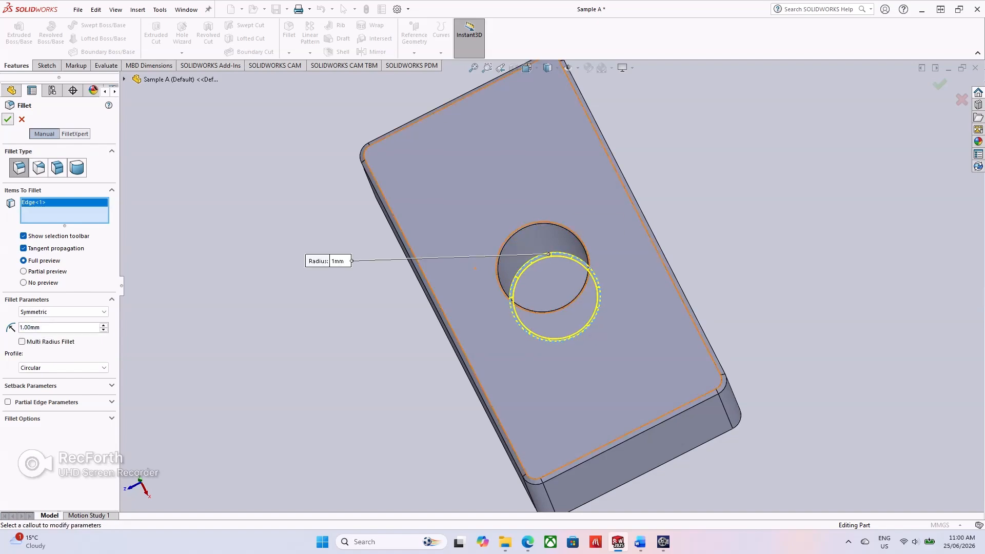
pyautogui.click(7, 119)
pyautogui.hotkey('ctrl', '7')
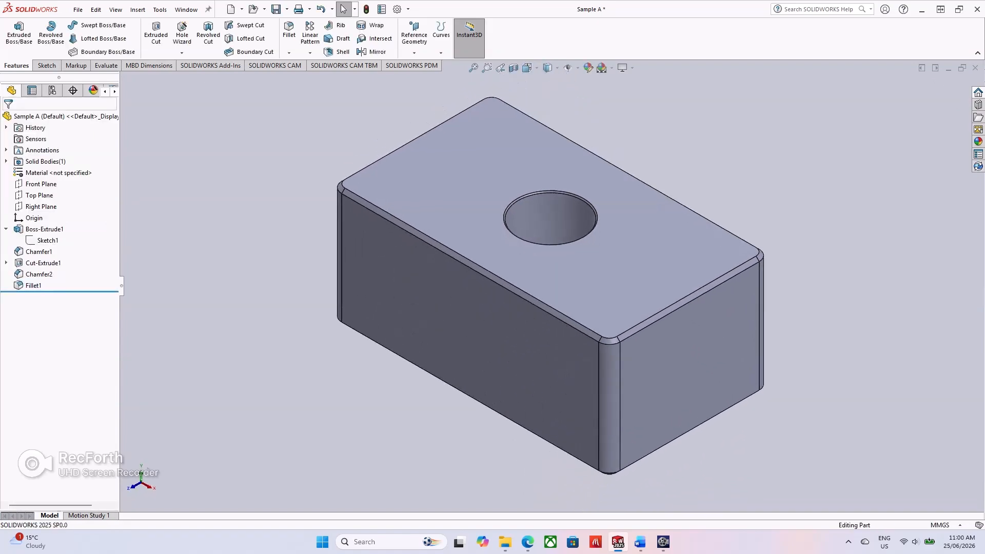
# Return to the drawing, dimension the hole's depth beside section view A-A and append the hole depth symbol to its text
pyautogui.hotkey('ctrl', 'Tab')
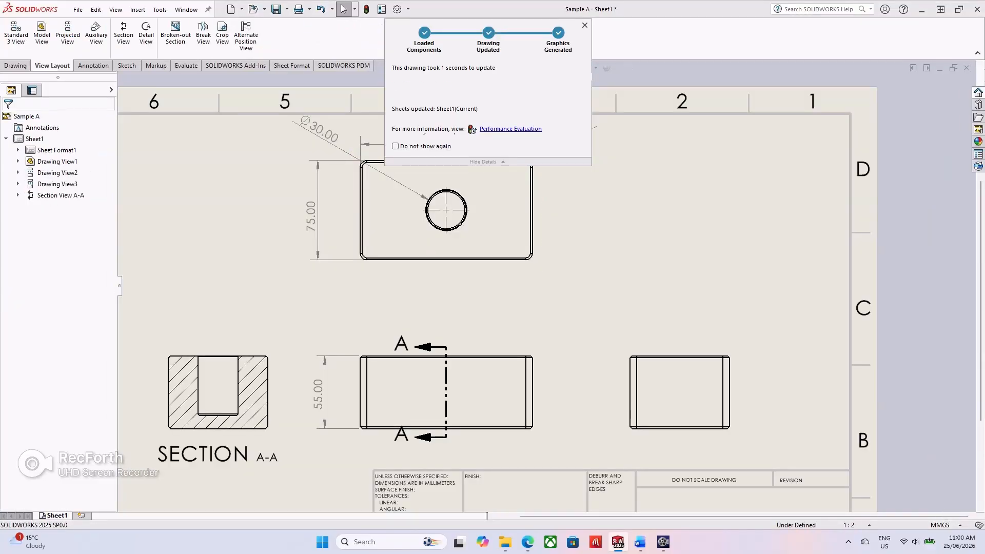
pyautogui.scroll(-4, 205, 421)
pyautogui.scroll(-6, 267, 304)
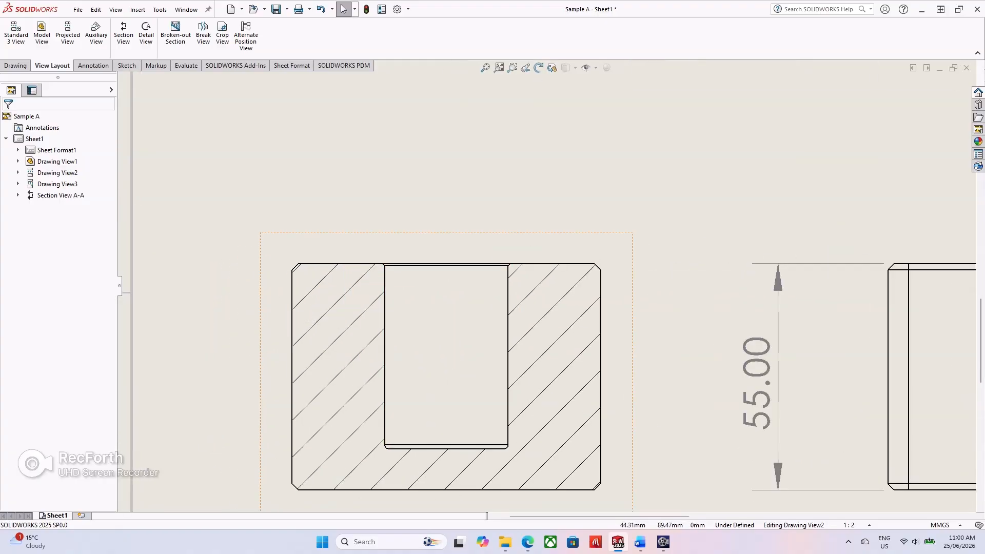
pyautogui.click(15, 65)
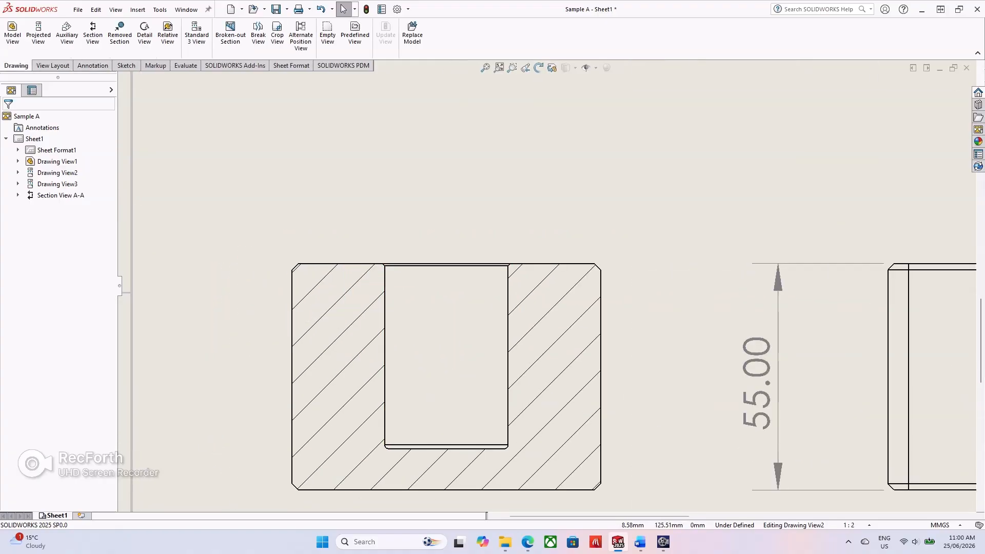
pyautogui.click(52, 66)
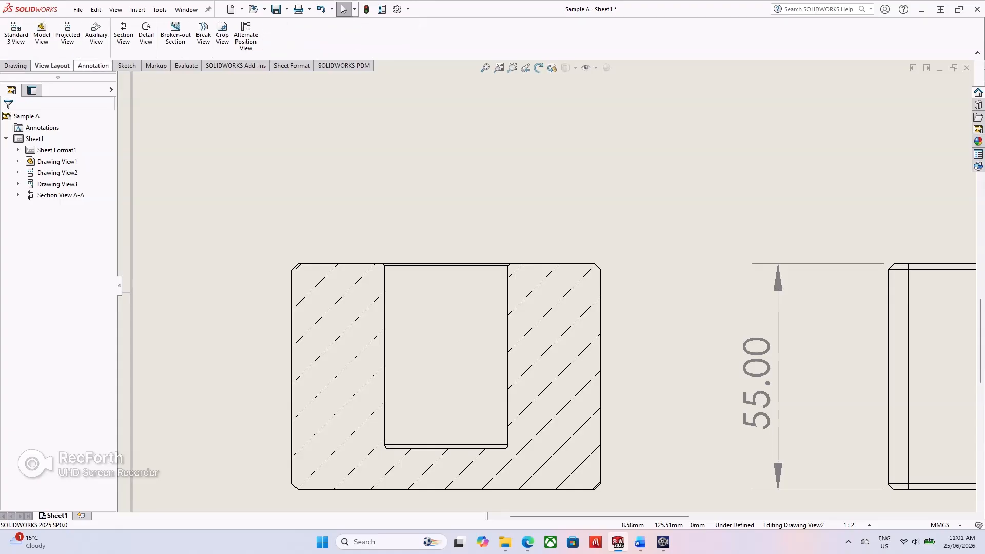
pyautogui.click(93, 65)
pyautogui.click(18, 32)
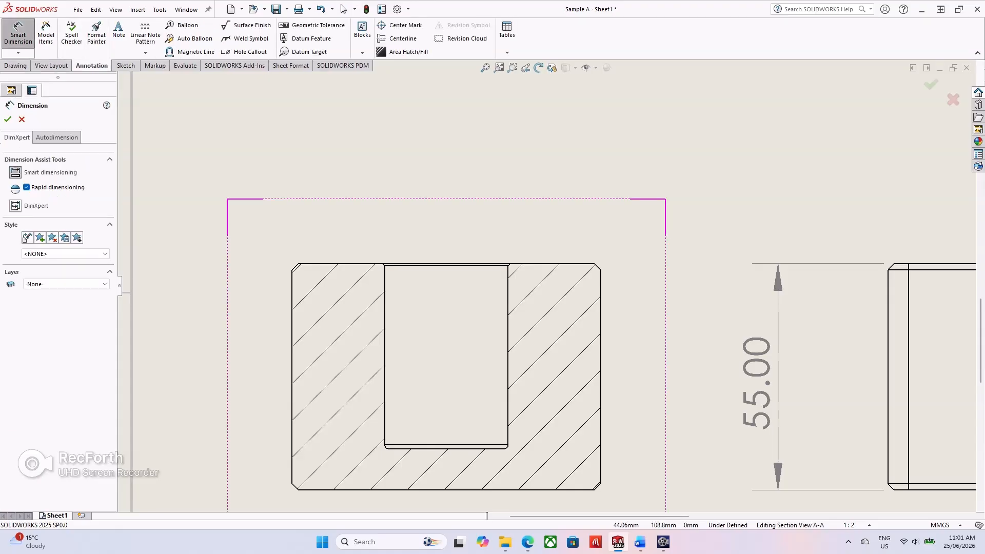
pyautogui.click(410, 264)
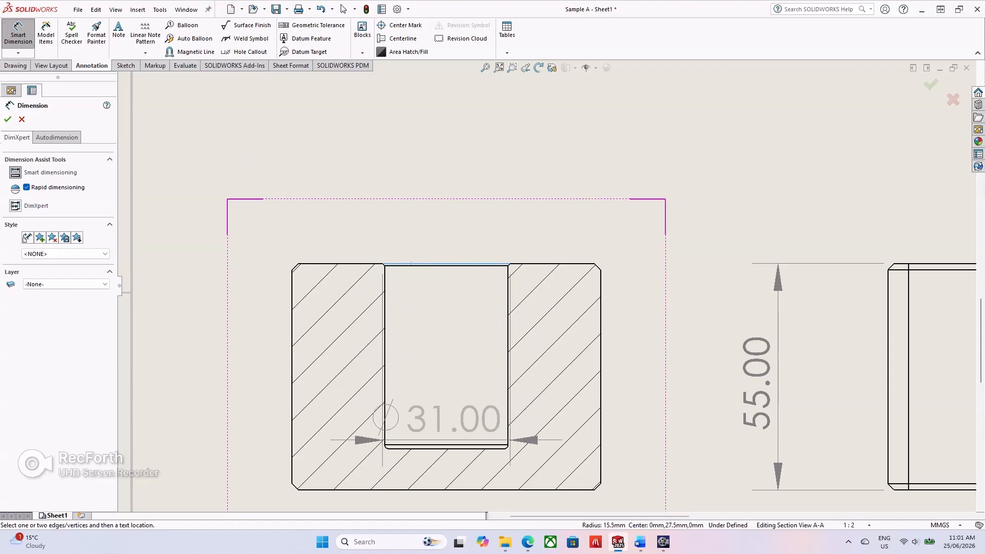
pyautogui.click(446, 448)
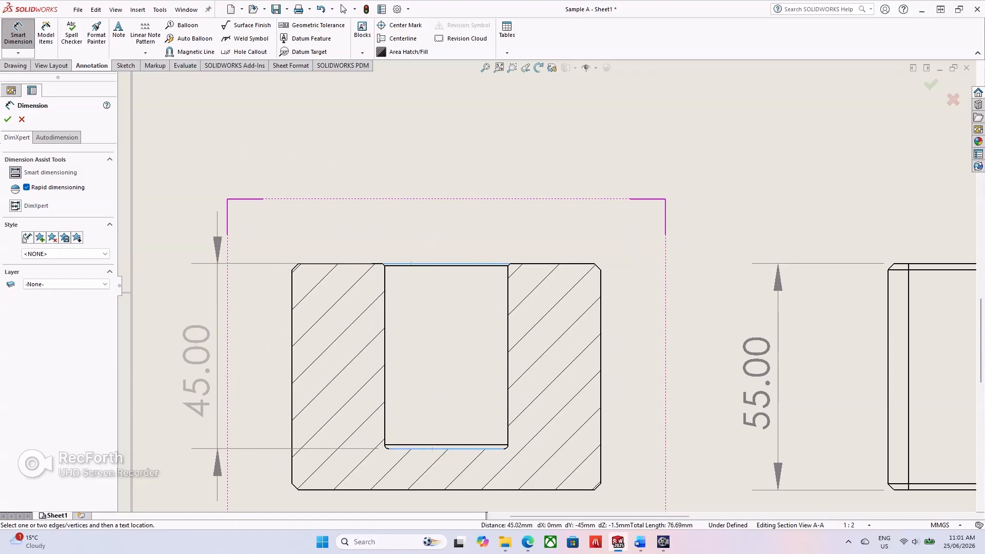
pyautogui.click(189, 369)
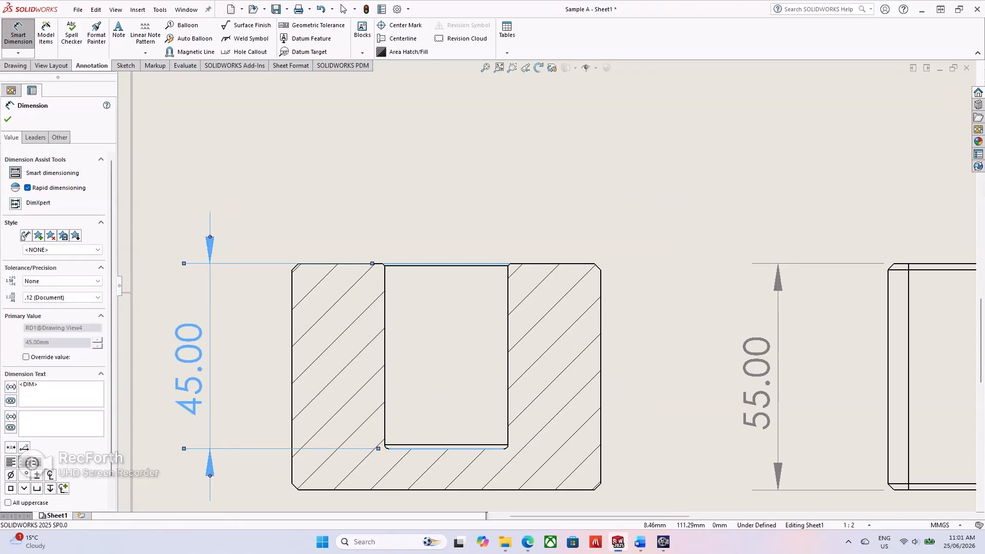
pyautogui.scroll(-1, 56, 328)
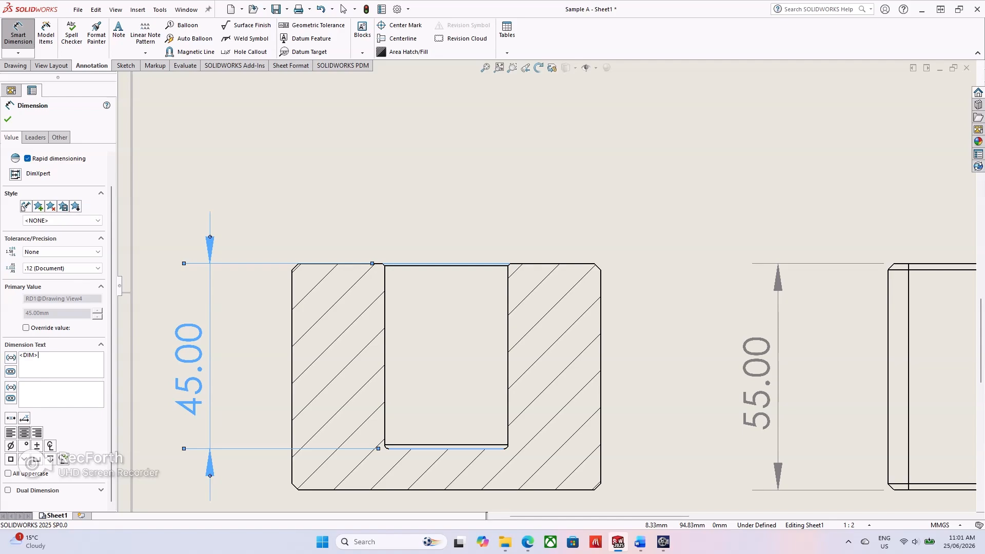
pyautogui.click(50, 458)
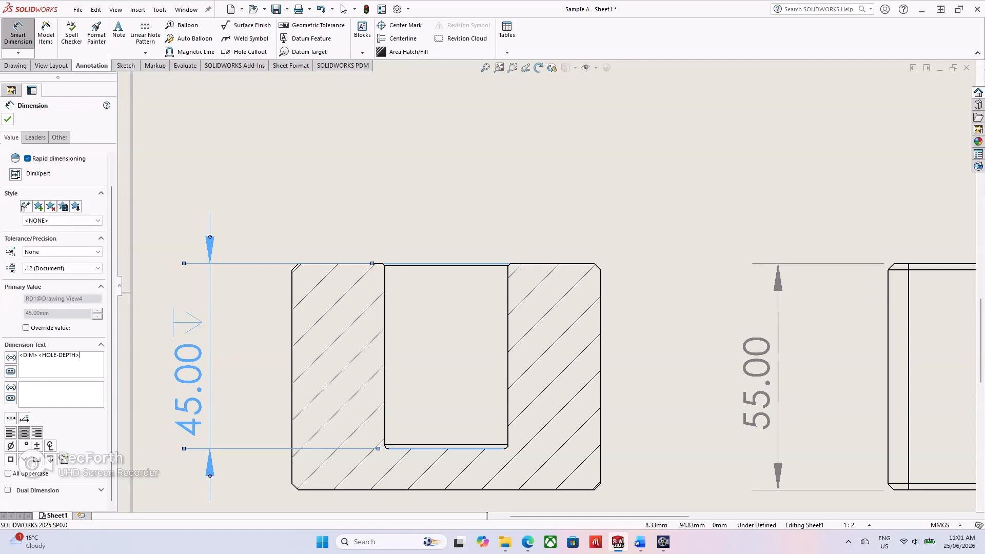
# Place the hole depth dimension's arrows inside and give it a custom text position with a broken leader and horizontal text
pyautogui.click(35, 136)
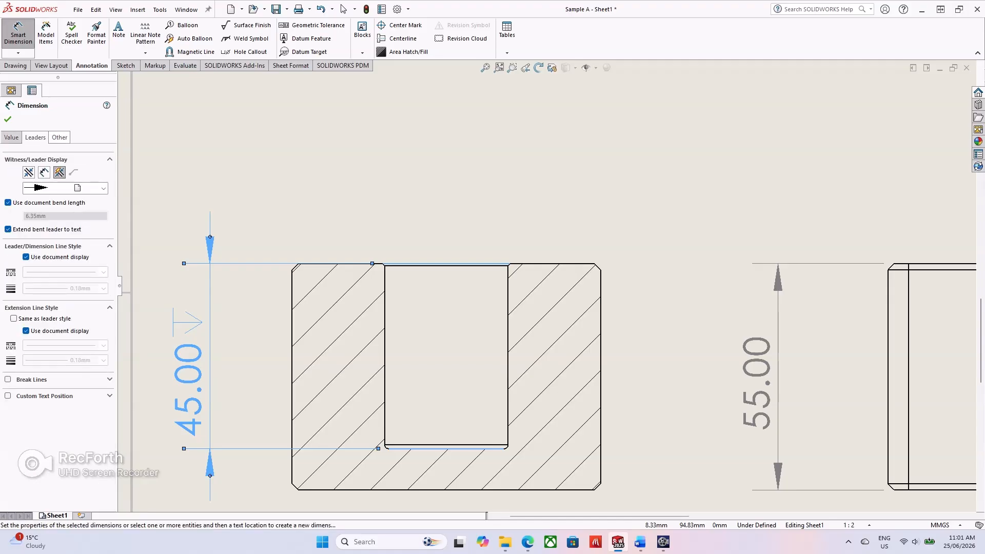
pyautogui.click(59, 137)
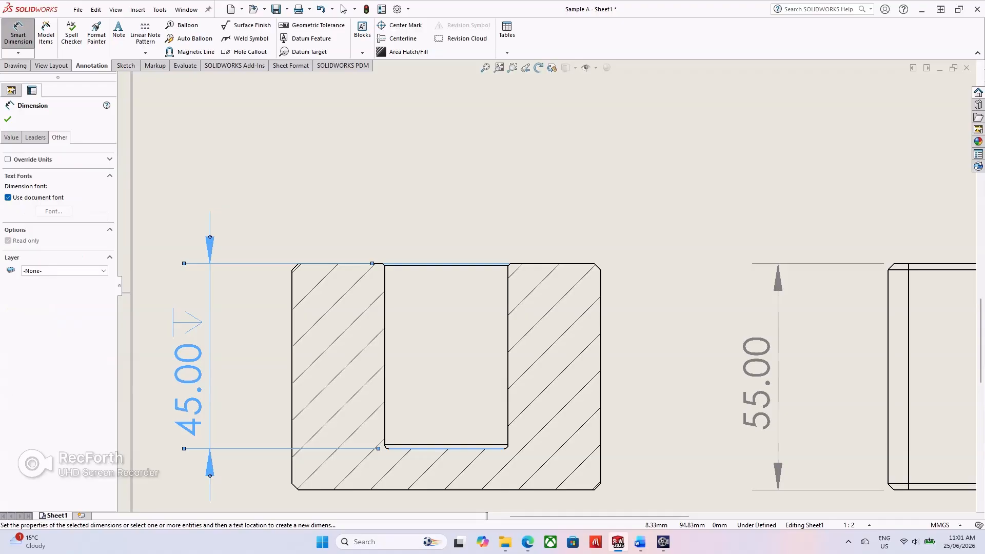
pyautogui.click(35, 137)
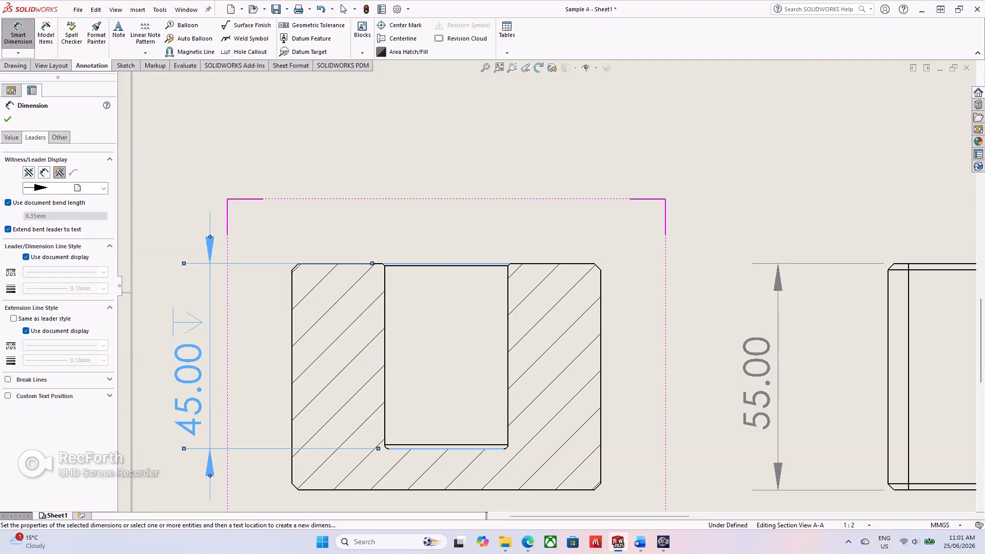
pyautogui.click(44, 172)
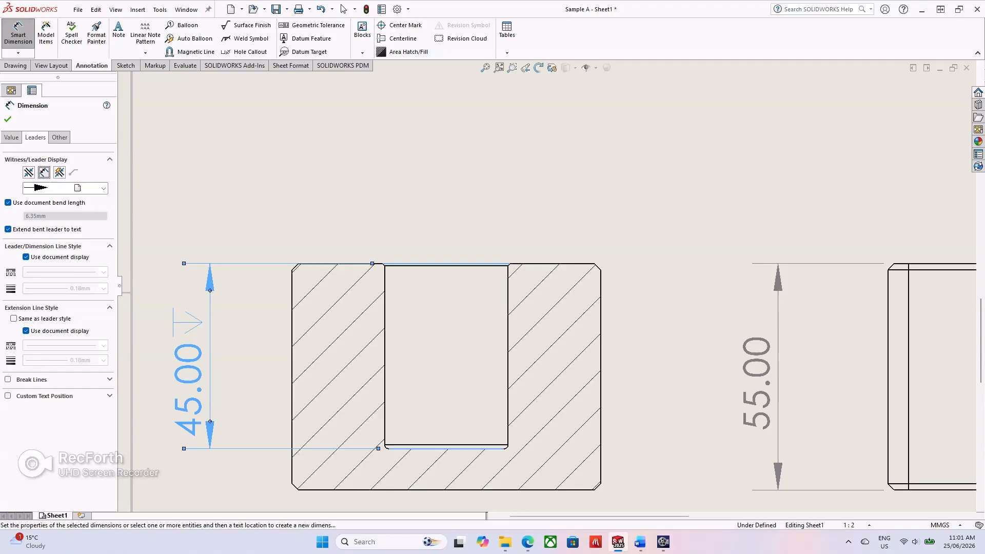
pyautogui.click(8, 395)
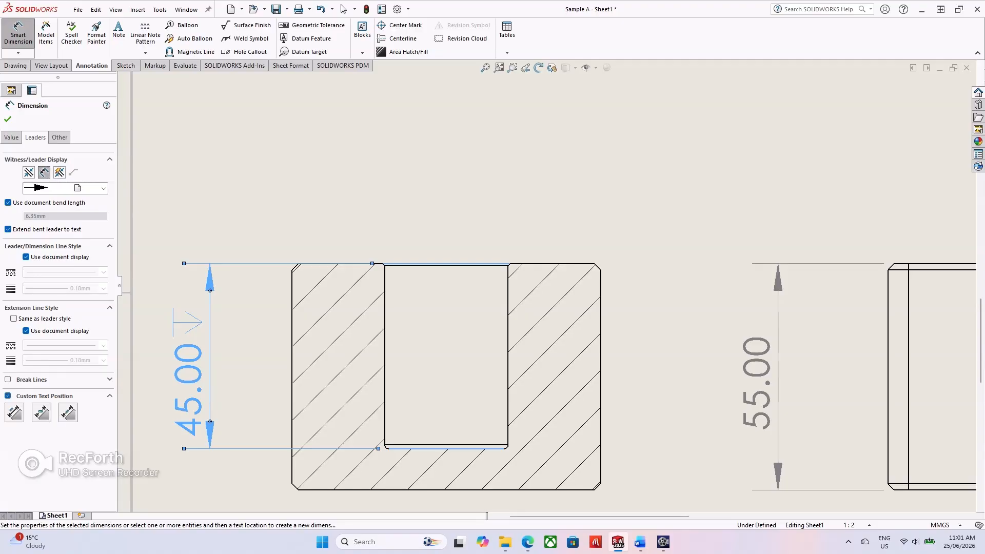
pyautogui.click(41, 411)
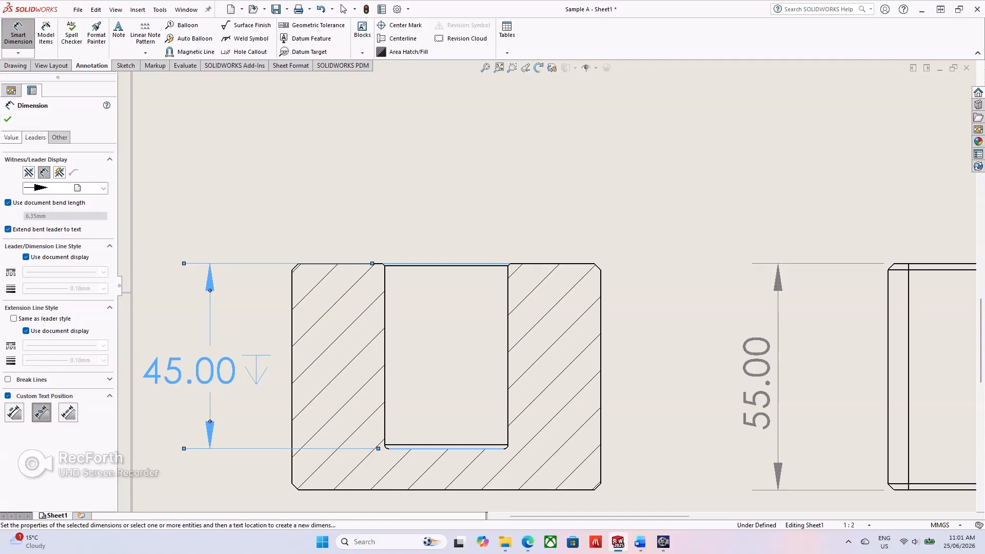
# Set the hole depth dimension's precision to one decimal place and finish dimensioning
pyautogui.click(11, 137)
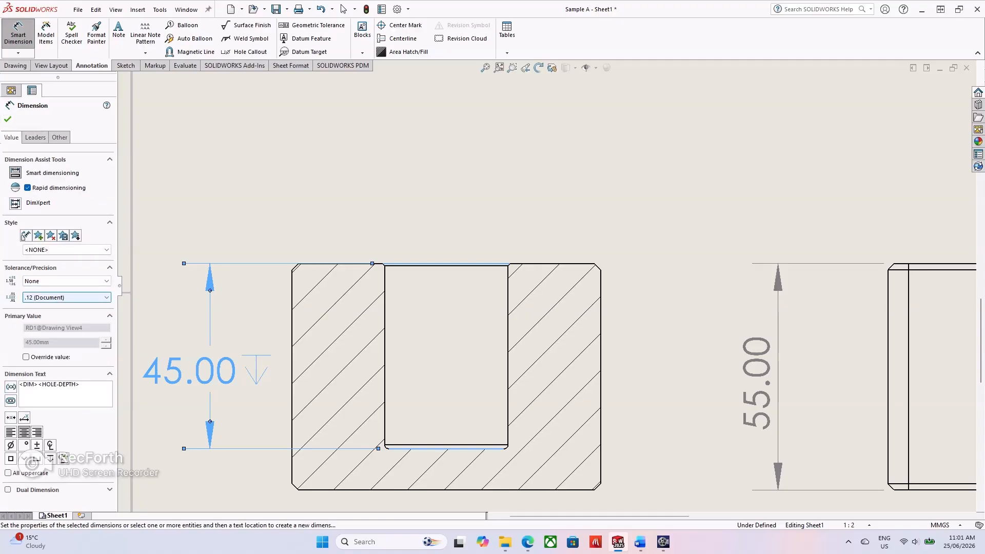
pyautogui.click(66, 297)
pyautogui.click(41, 313)
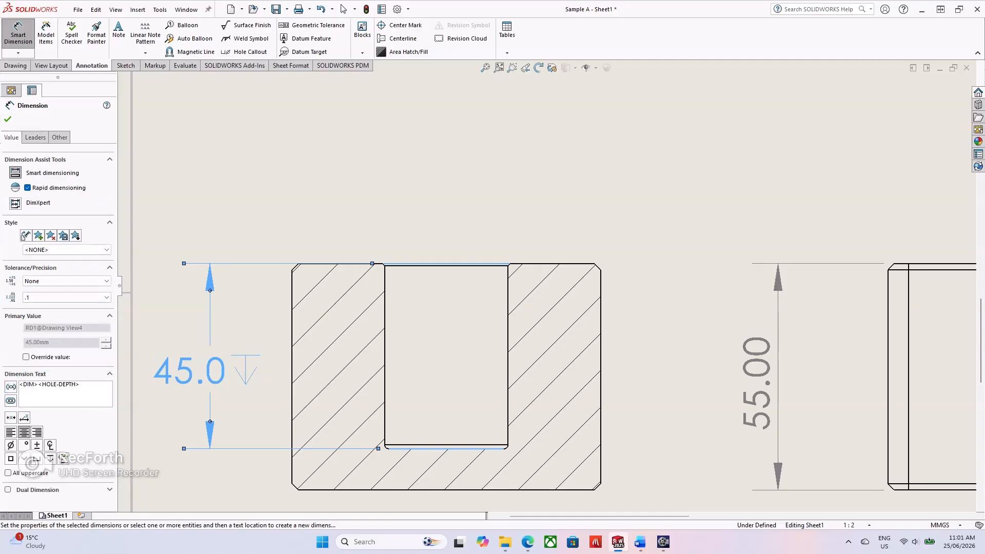
pyautogui.click(8, 119)
# Give the front view's height dimension and the top view's vertical dimension a broken leader with horizontal text
pyautogui.scroll(4, 381, 321)
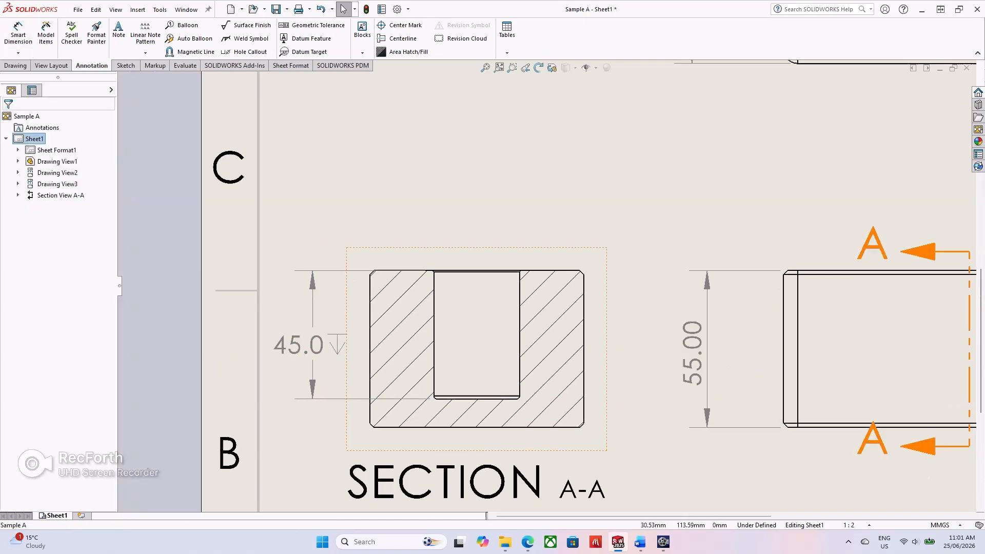
pyautogui.click(537, 333)
pyautogui.keyDown('ctrl'); pyautogui.click(531, 117); pyautogui.keyUp('ctrl')
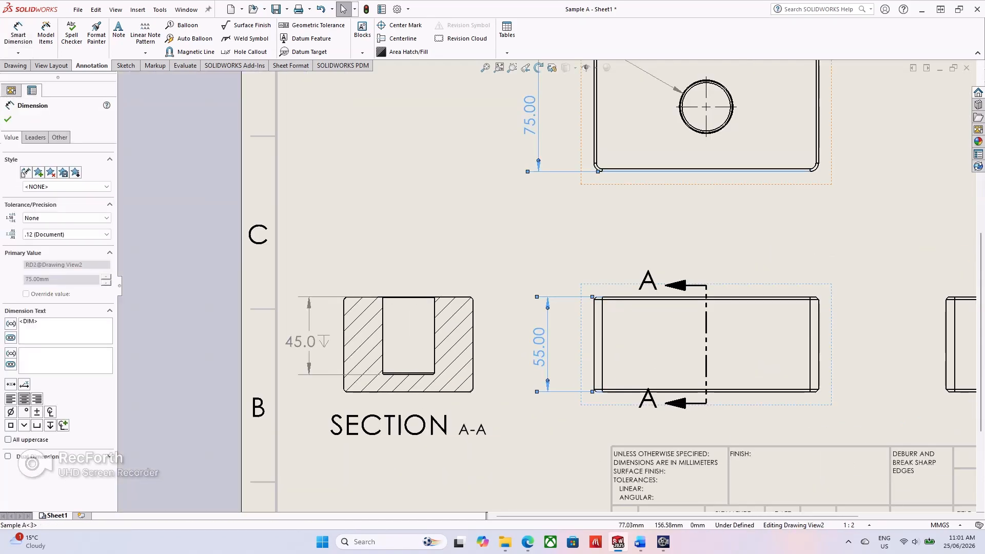
pyautogui.click(36, 137)
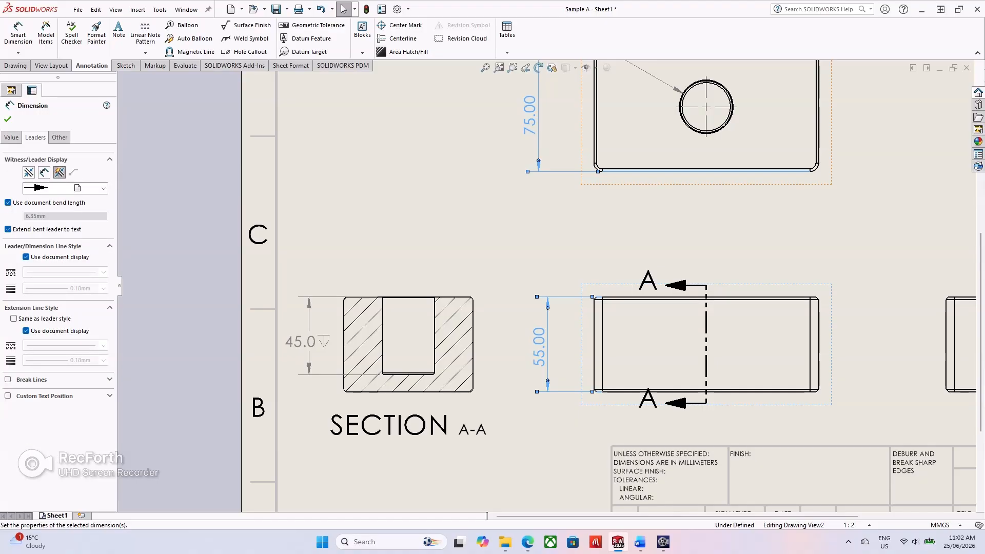
pyautogui.click(8, 396)
pyautogui.click(41, 412)
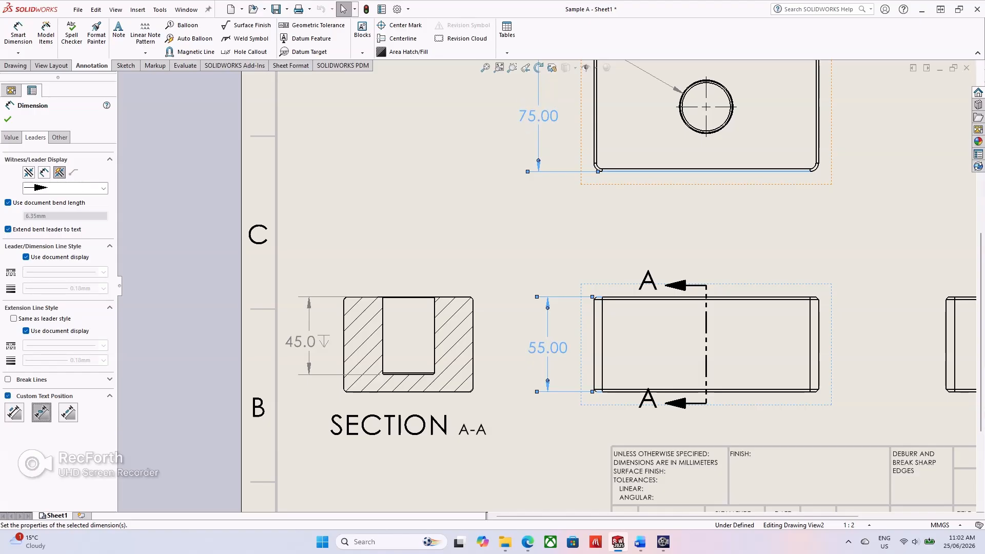
# Set the unit precision of both selected vertical dimensions, in the front and top views, to one decimal place
pyautogui.click(12, 138)
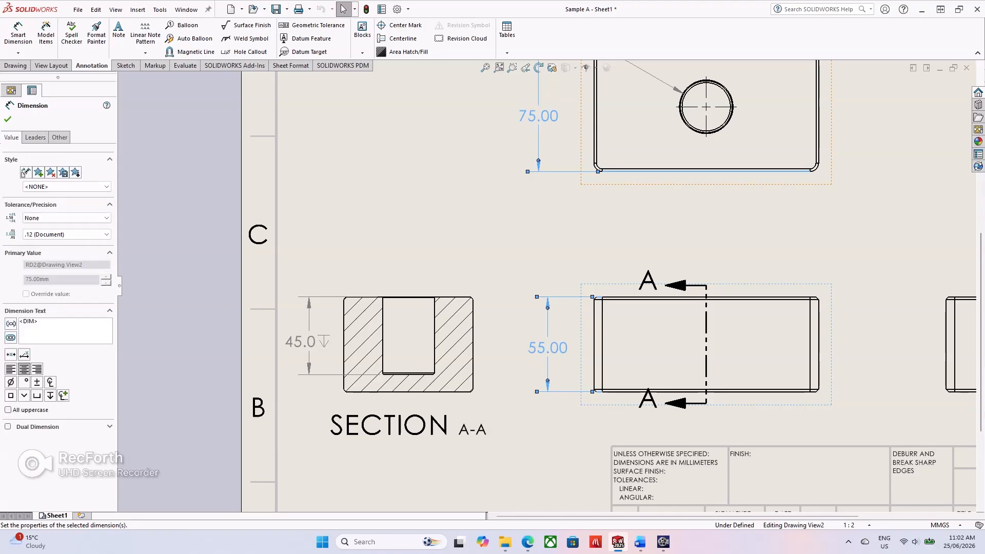
pyautogui.click(67, 235)
pyautogui.click(61, 249)
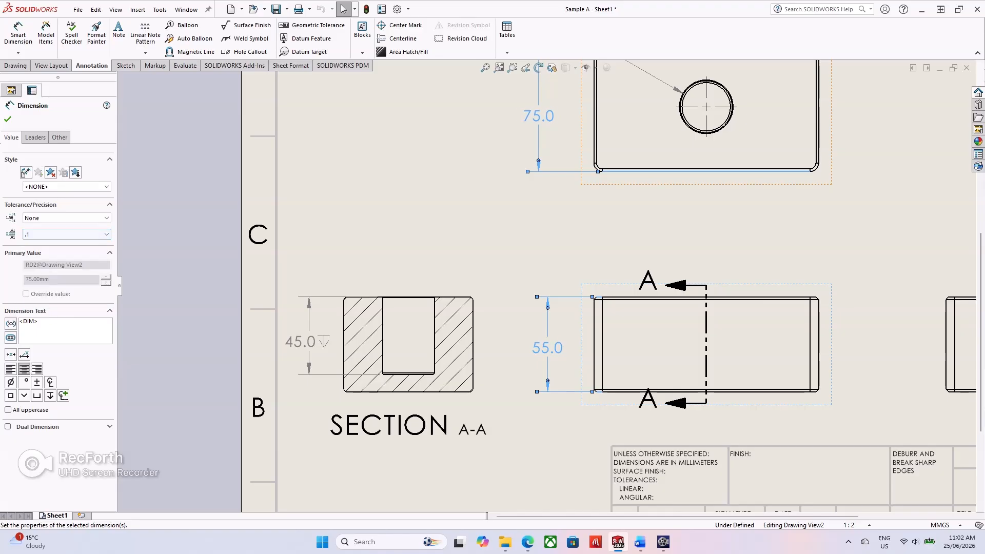
# Add a chamfer dimension to the chamfer at the hole's mouth in section view A-A, placing its text above the view
pyautogui.click(329, 248)
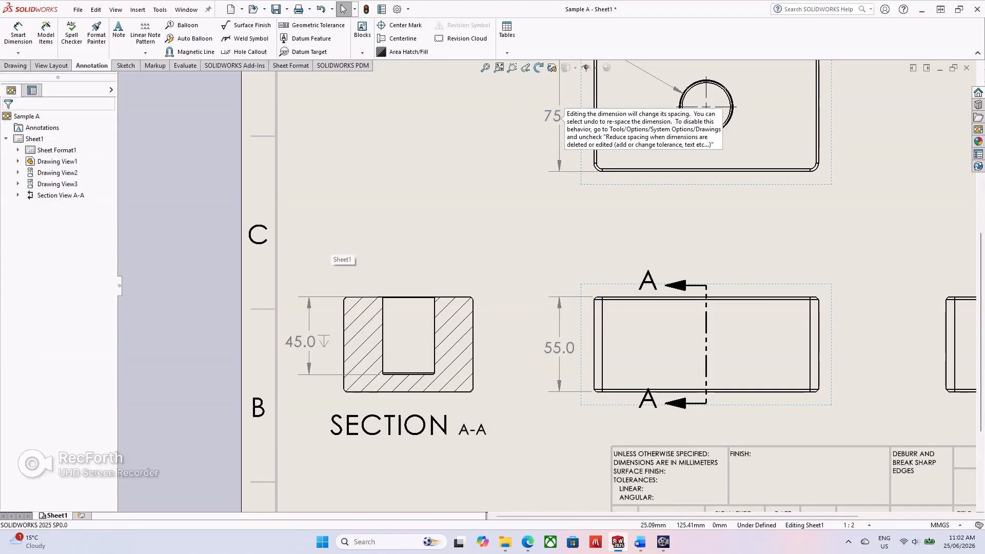
pyautogui.click(330, 247)
pyautogui.scroll(4, 330, 248)
pyautogui.scroll(-1, 776, 237)
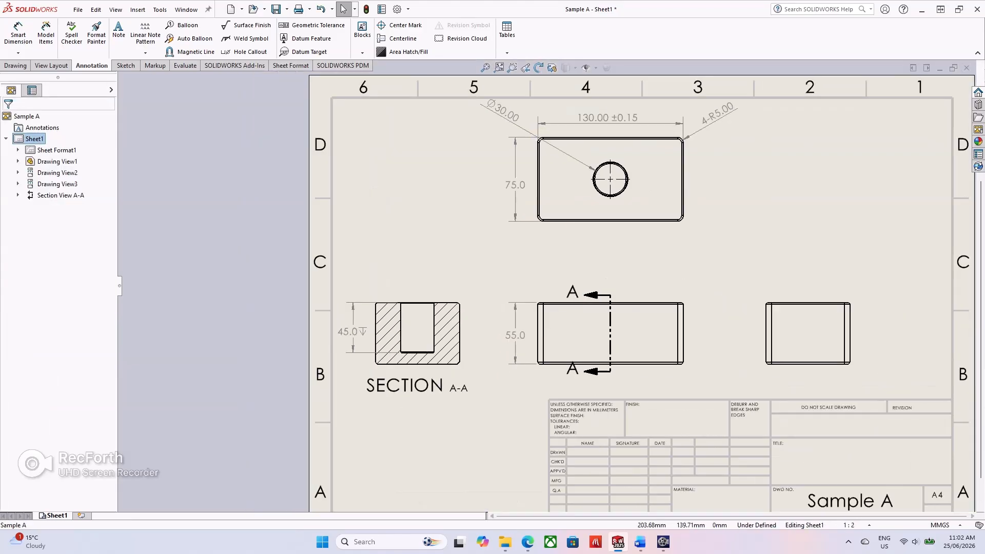
pyautogui.scroll(-2, 865, 206)
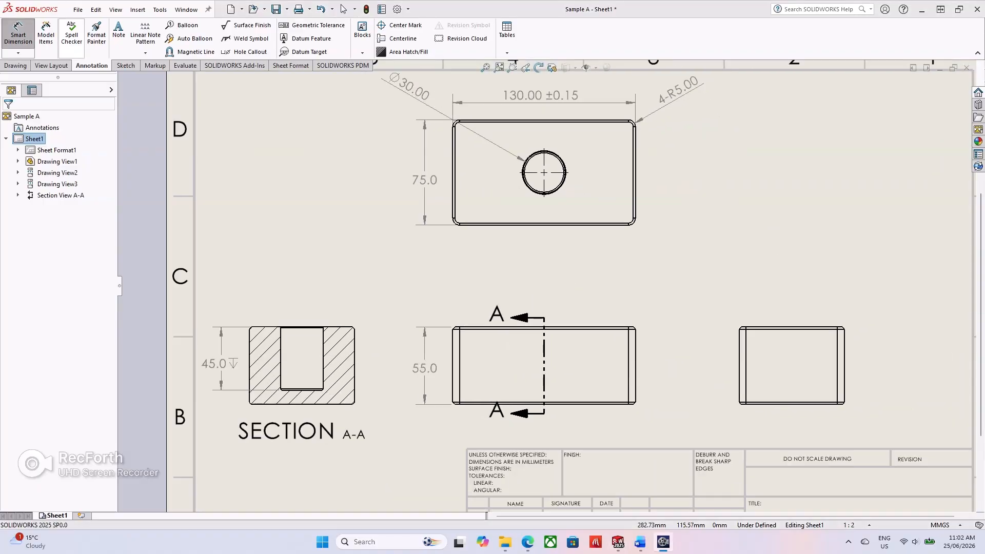
pyautogui.click(18, 53)
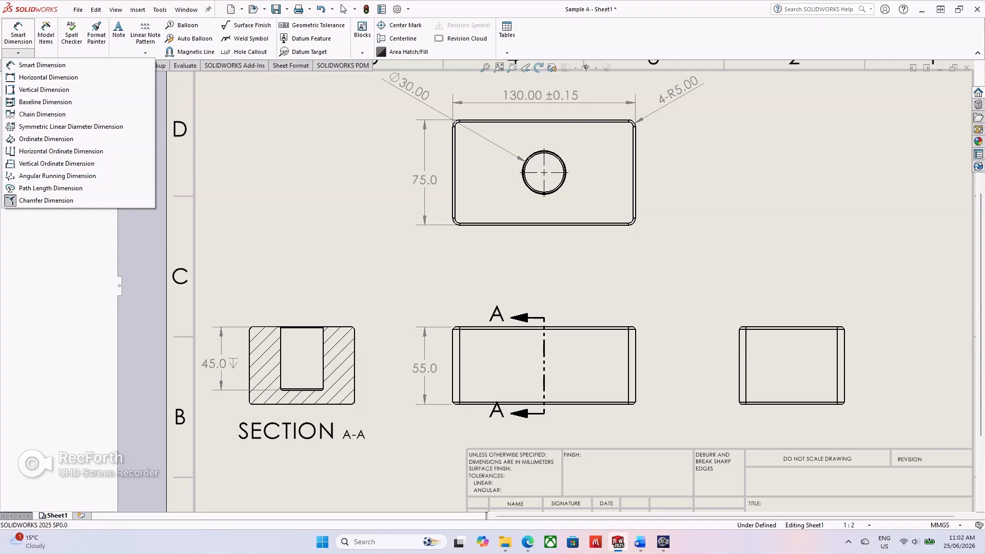
pyautogui.click(46, 200)
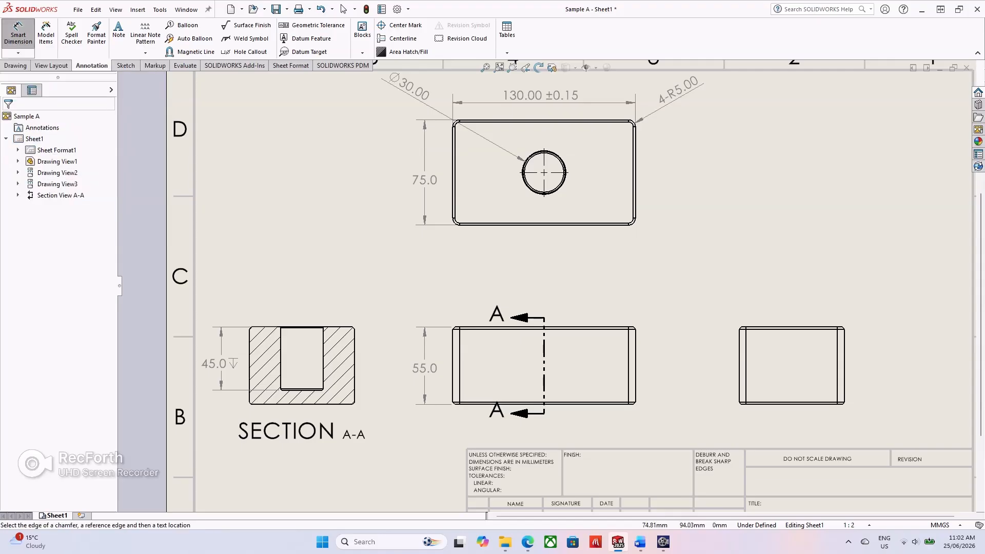
pyautogui.scroll(-4, 247, 365)
pyautogui.scroll(-4, 296, 304)
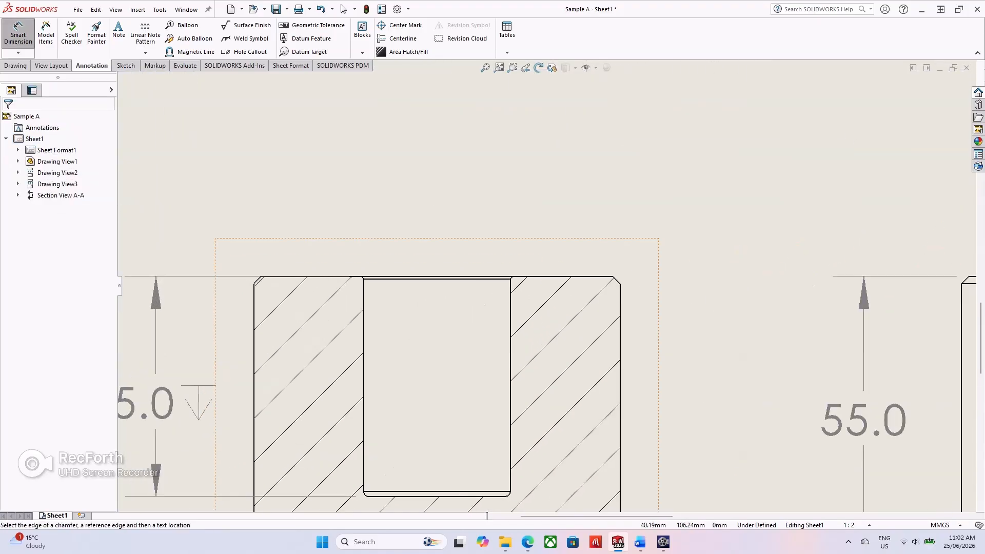
pyautogui.scroll(-4, 291, 264)
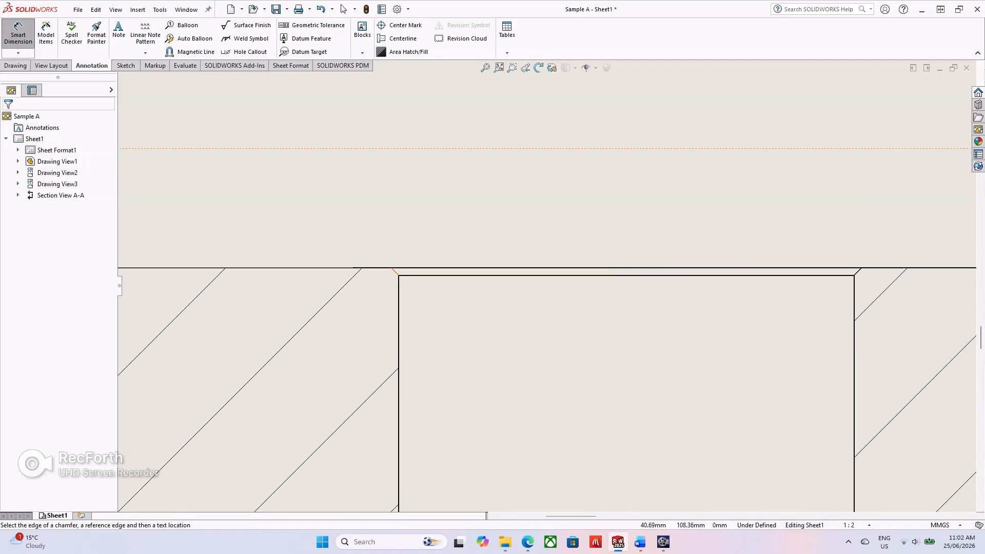
pyautogui.click(395, 271)
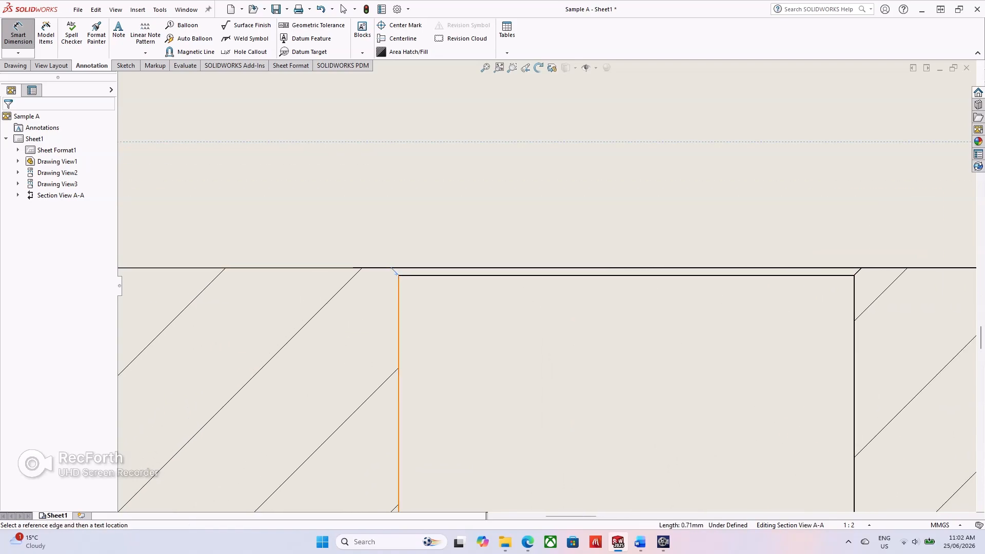
pyautogui.click(399, 298)
pyautogui.scroll(3, 545, 282)
pyautogui.scroll(1, 546, 286)
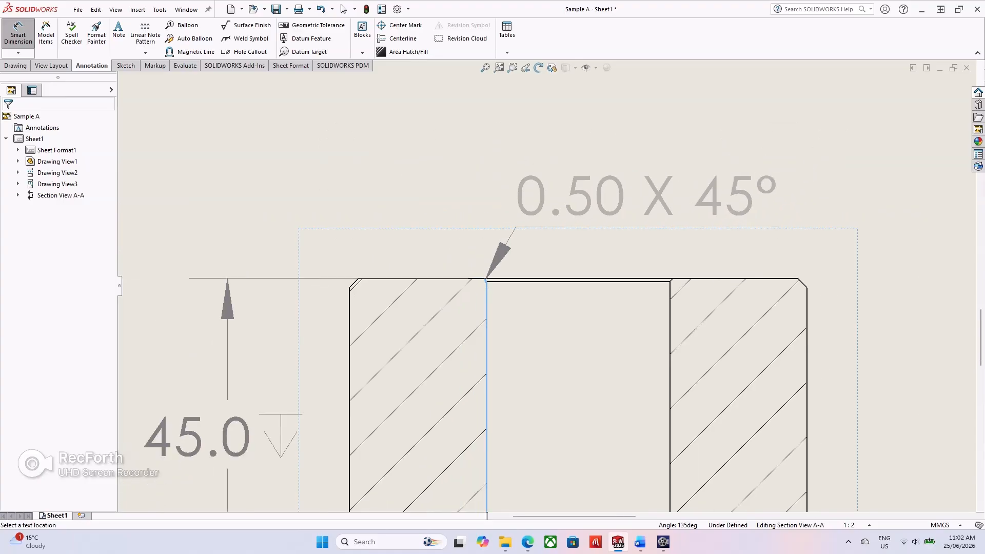
pyautogui.click(545, 286)
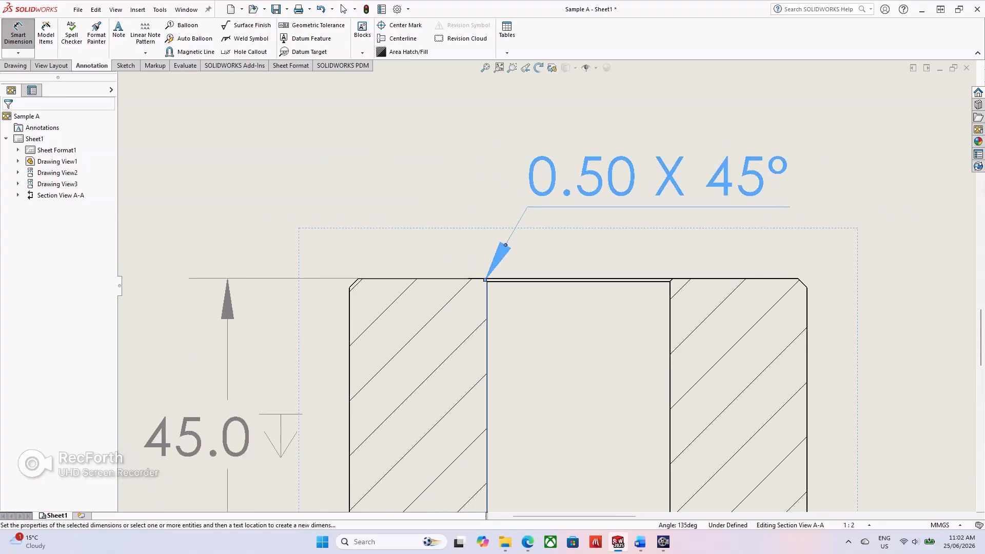
# Add a chamfer dimension to the block's upper outer corner beside the 55.0 dimension in section view A-A and finish dimensioning
pyautogui.scroll(3, 546, 286)
pyautogui.scroll(-6, 671, 282)
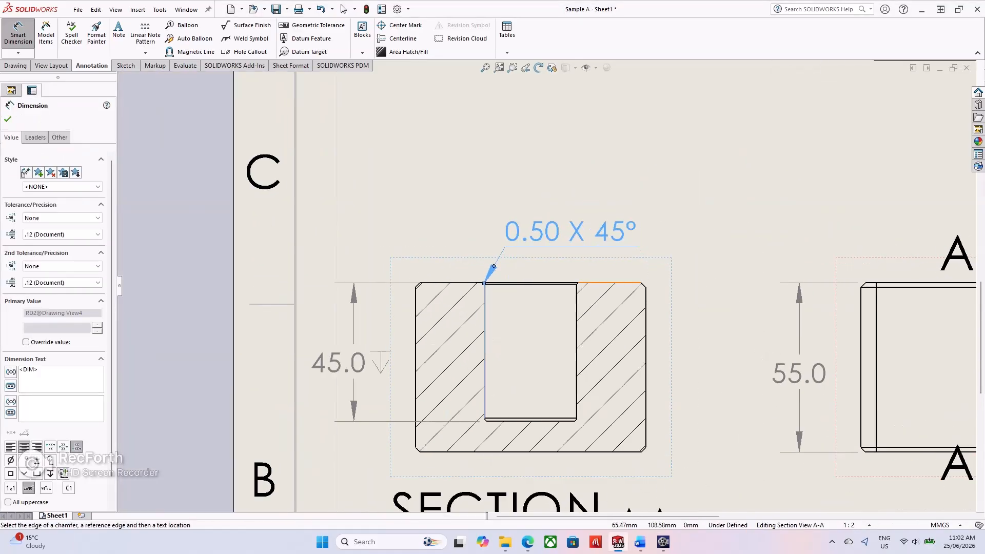
pyautogui.click(592, 290)
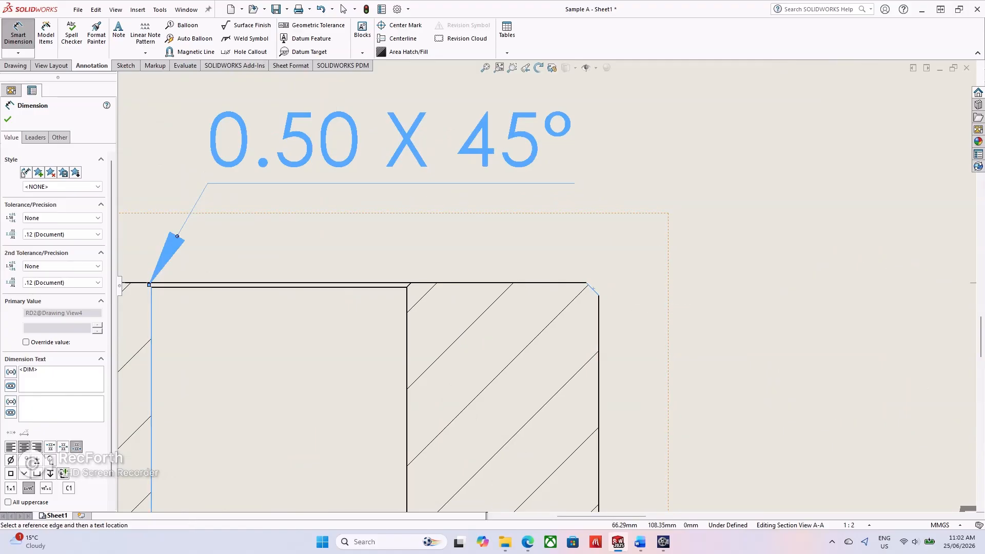
pyautogui.click(559, 282)
pyautogui.scroll(2, 704, 203)
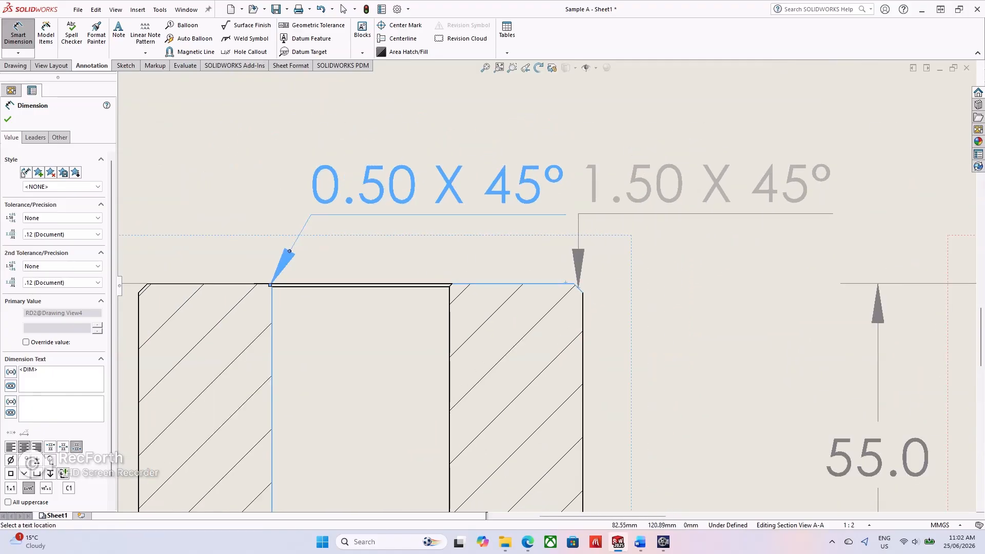
pyautogui.click(751, 186)
pyautogui.scroll(7, 620, 250)
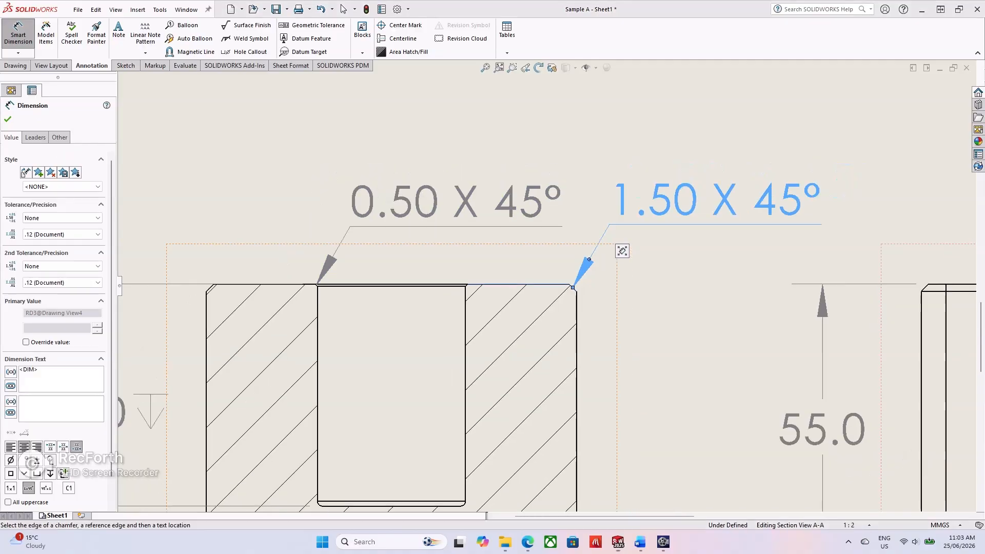
pyautogui.press('Escape')
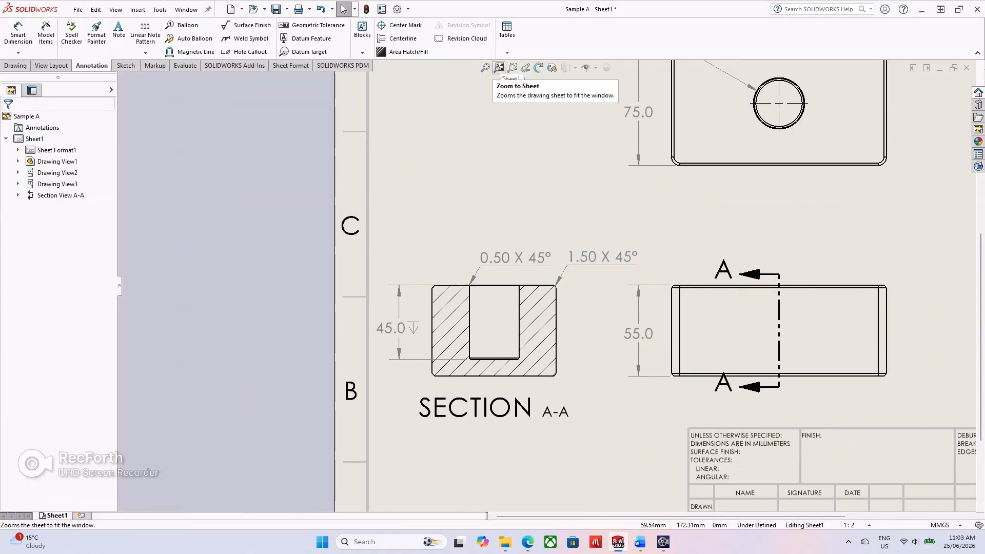
# Place the arrows of the top view's hole diameter dimension inside and set its precision to one decimal place
pyautogui.click(498, 67)
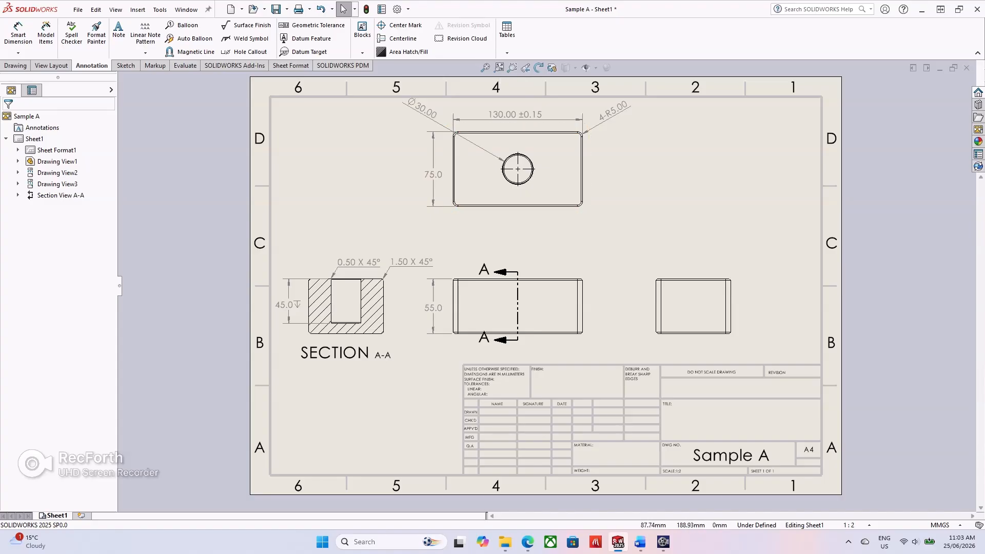
pyautogui.click(422, 109)
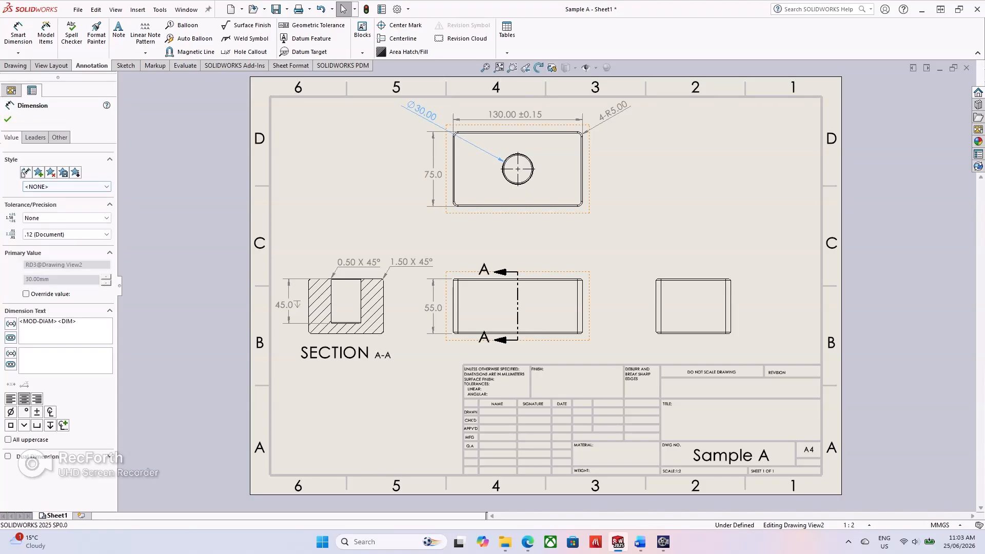
pyautogui.click(36, 136)
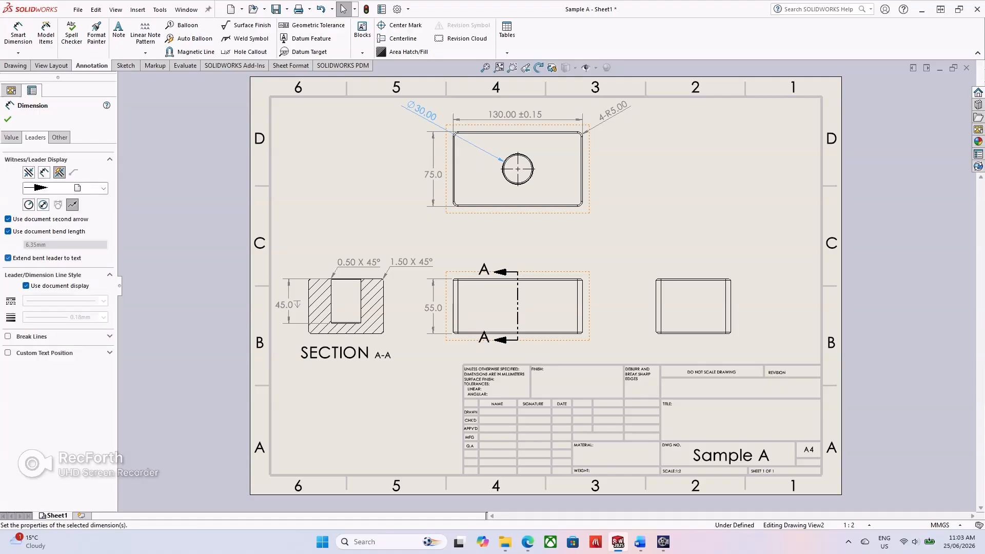
pyautogui.click(44, 172)
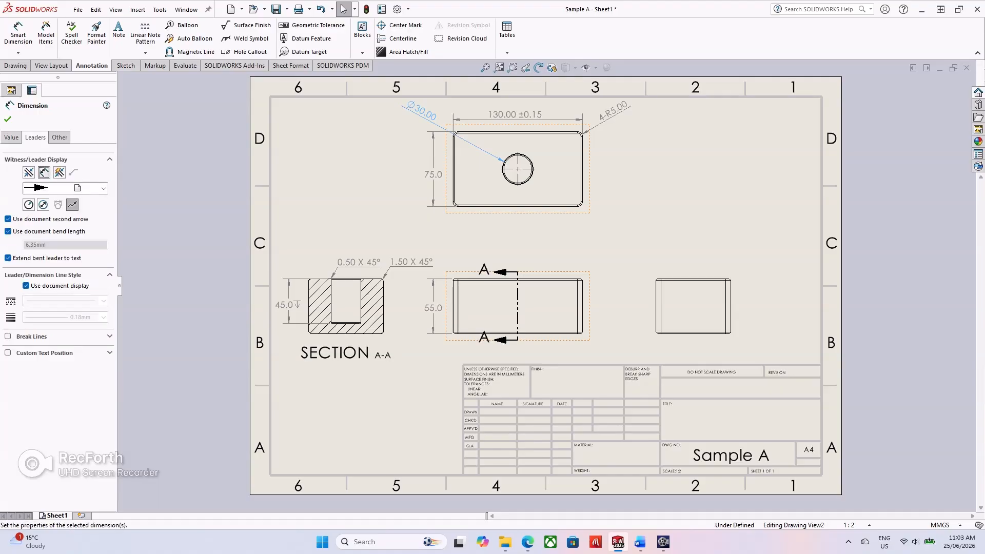
pyautogui.click(11, 137)
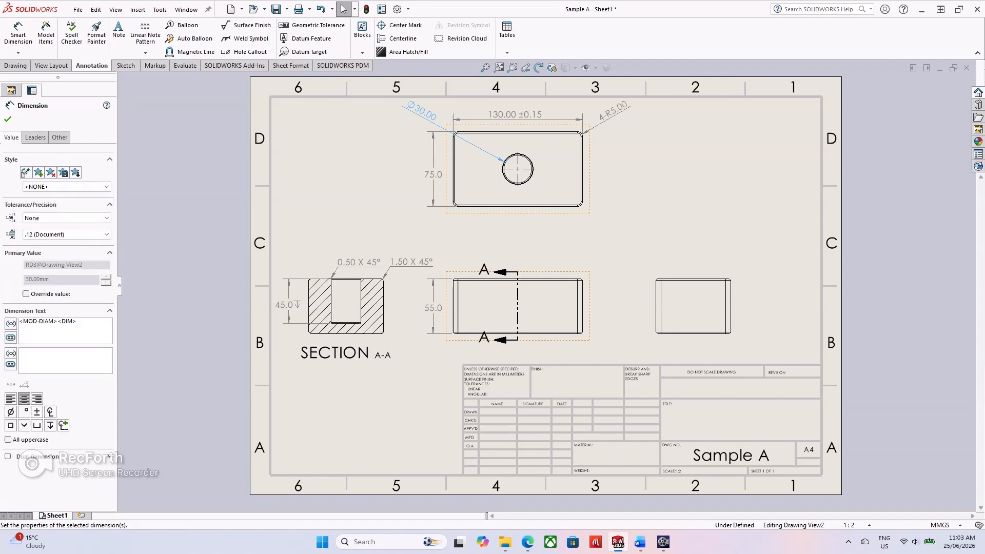
pyautogui.click(67, 234)
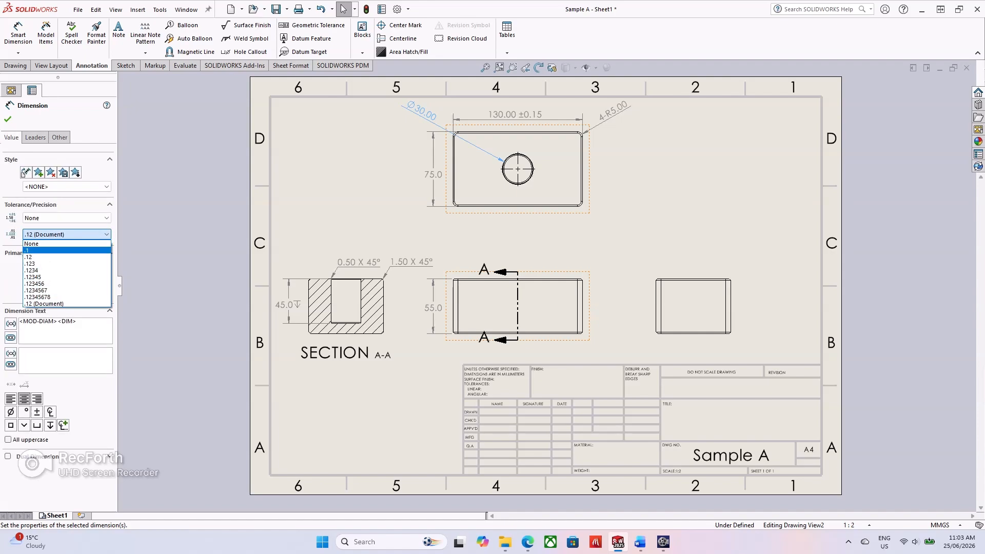
pyautogui.click(31, 250)
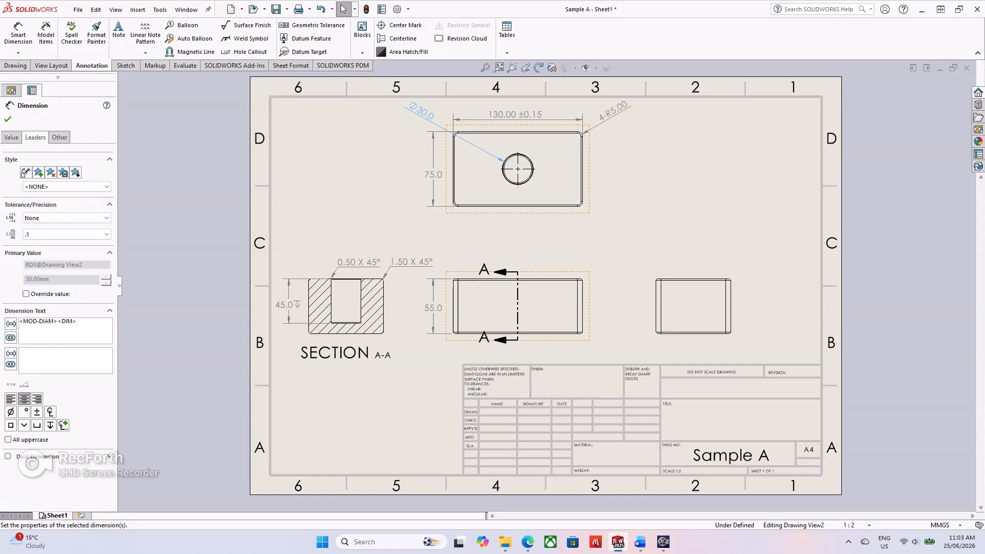
# Give the top view's hole diameter and corner radius dimensions a custom text position with a broken leader and horizontal text
pyautogui.click(35, 137)
pyautogui.click(7, 353)
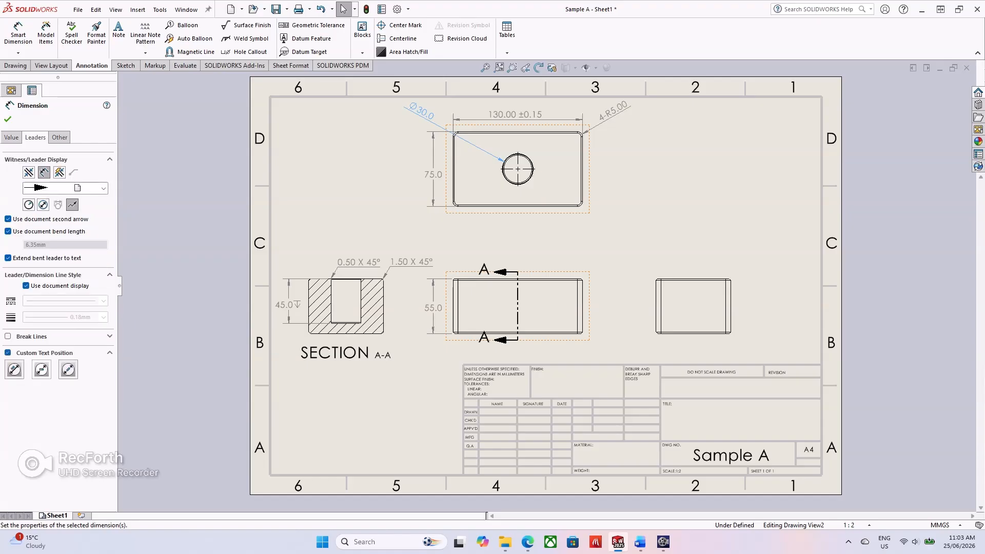
pyautogui.click(41, 369)
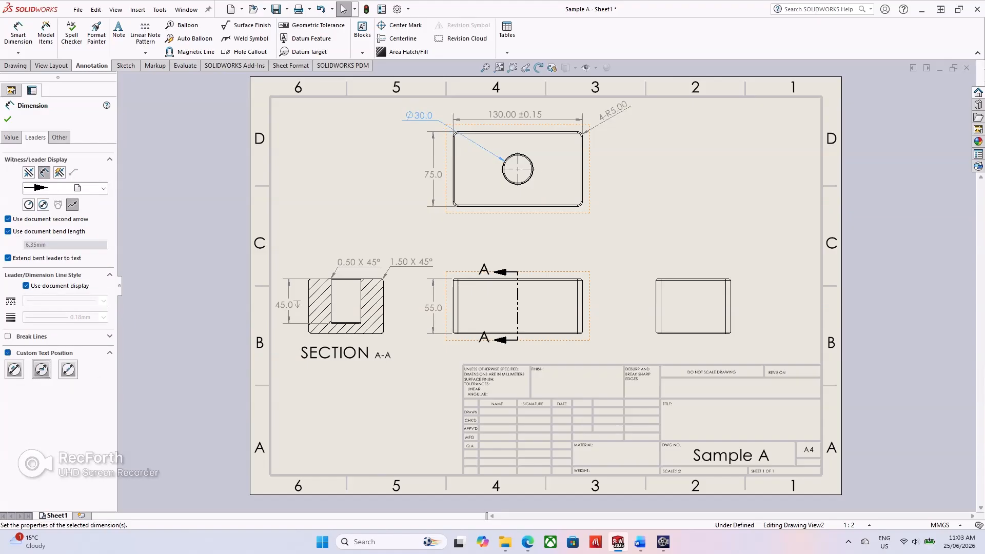
pyautogui.scroll(1, 477, 107)
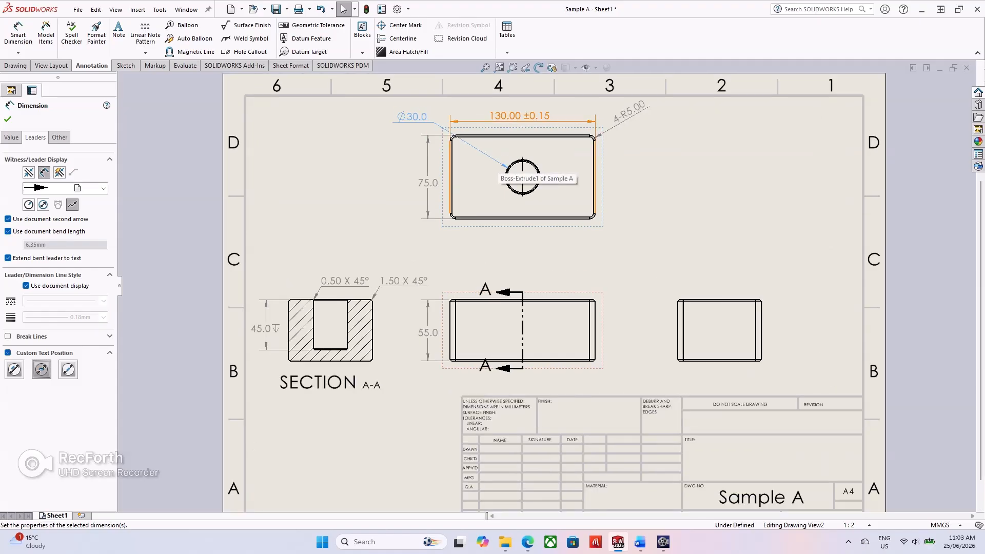
pyautogui.click(630, 112)
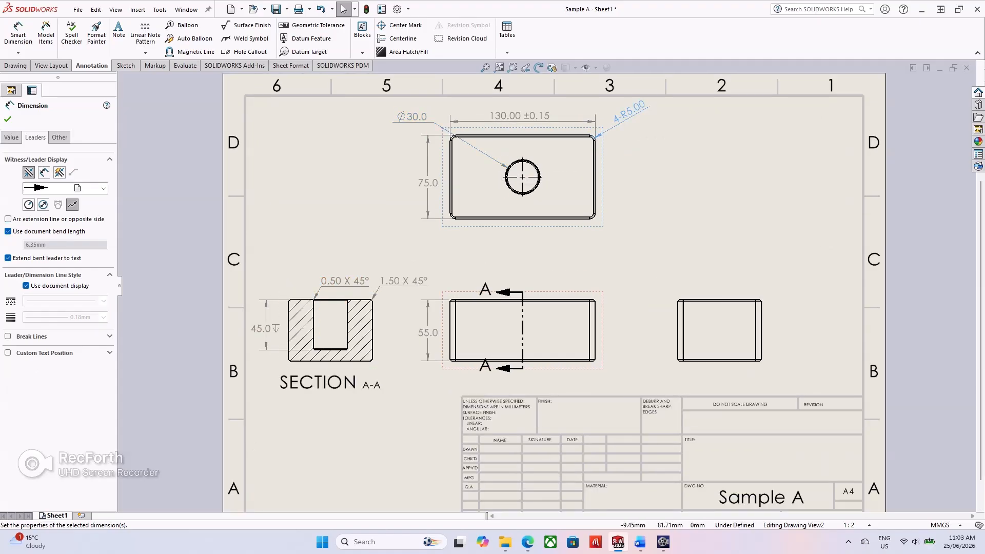
pyautogui.click(41, 369)
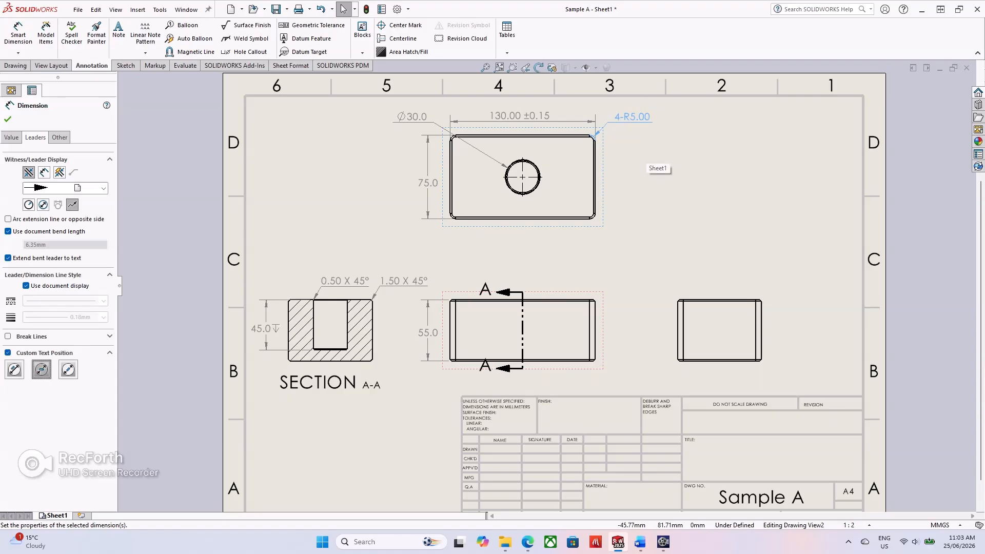
pyautogui.click(647, 163)
# Open the linked part from the top view and set the hole cut's blind depth to 30 mm
pyautogui.rightClick(602, 173)
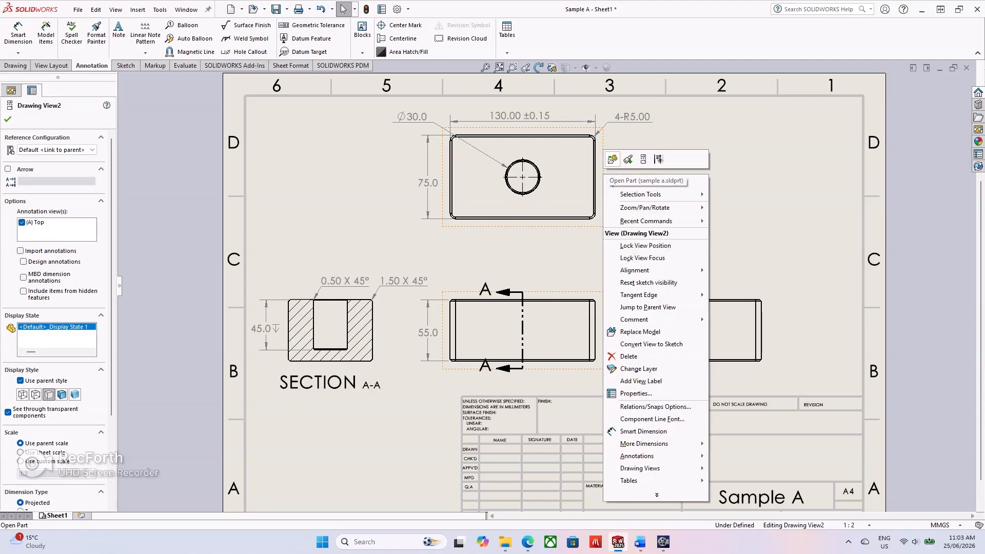
pyautogui.click(612, 159)
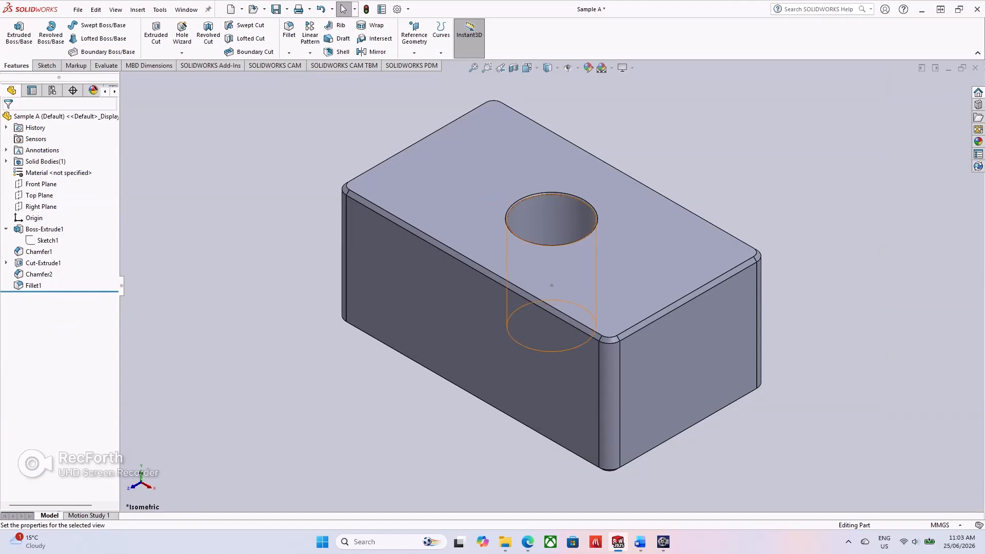
pyautogui.click(546, 225)
pyautogui.rightClick(51, 262)
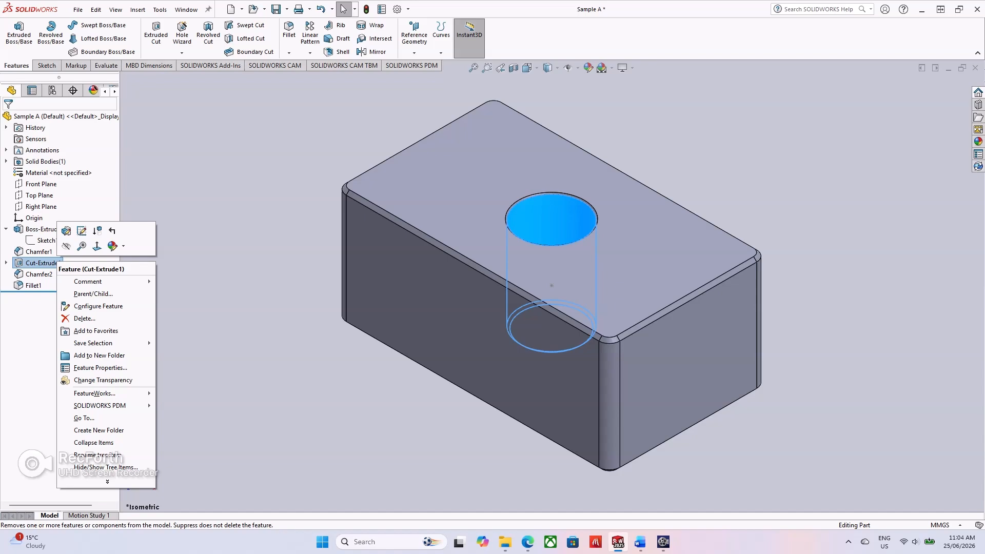
pyautogui.click(81, 231)
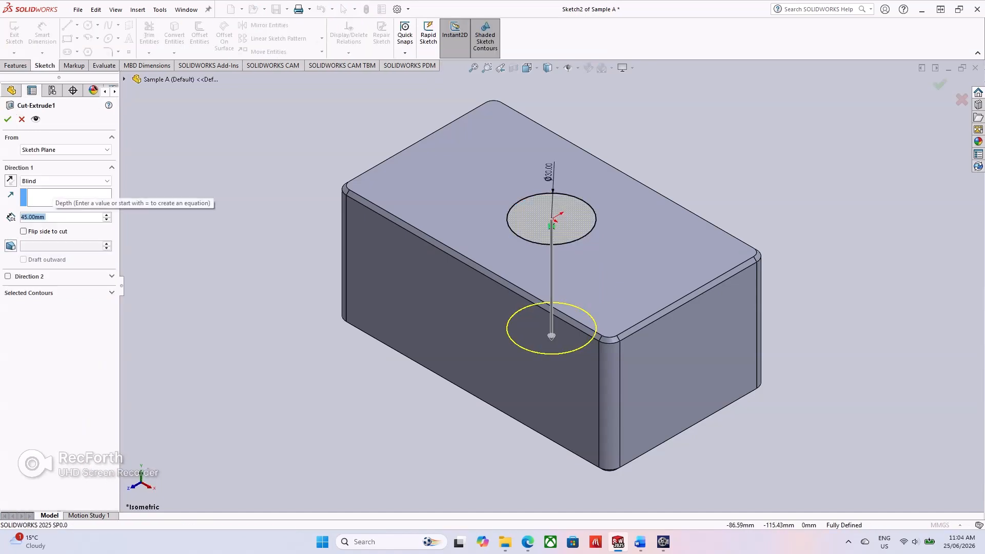
pyautogui.write('5')
pyautogui.press('BackSpace')
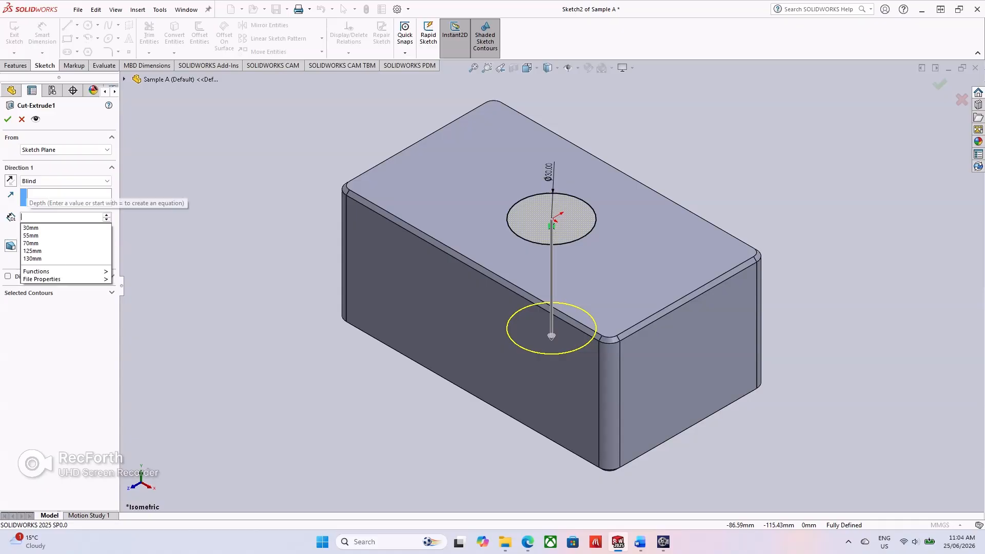
pyautogui.write('30')
pyautogui.press('Return')
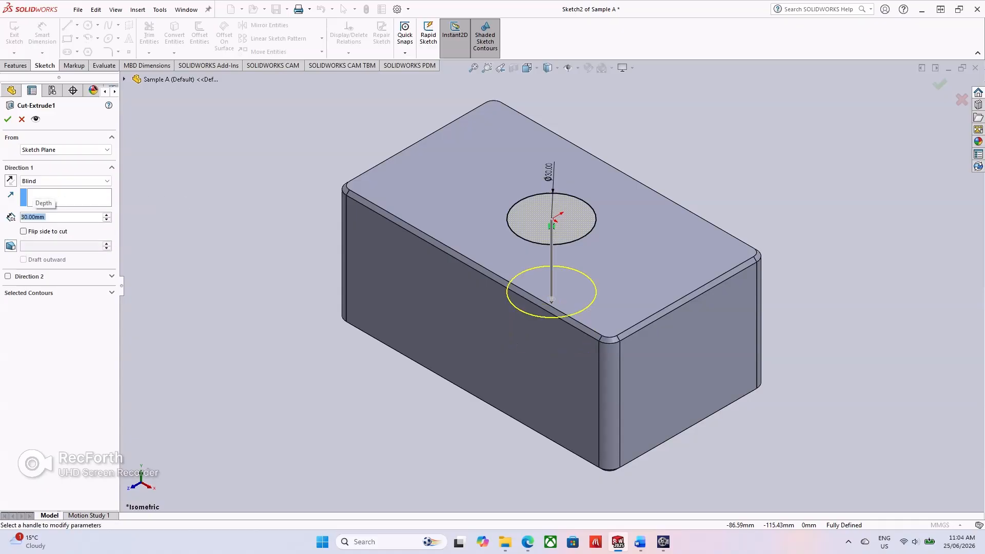
pyautogui.press('Return')
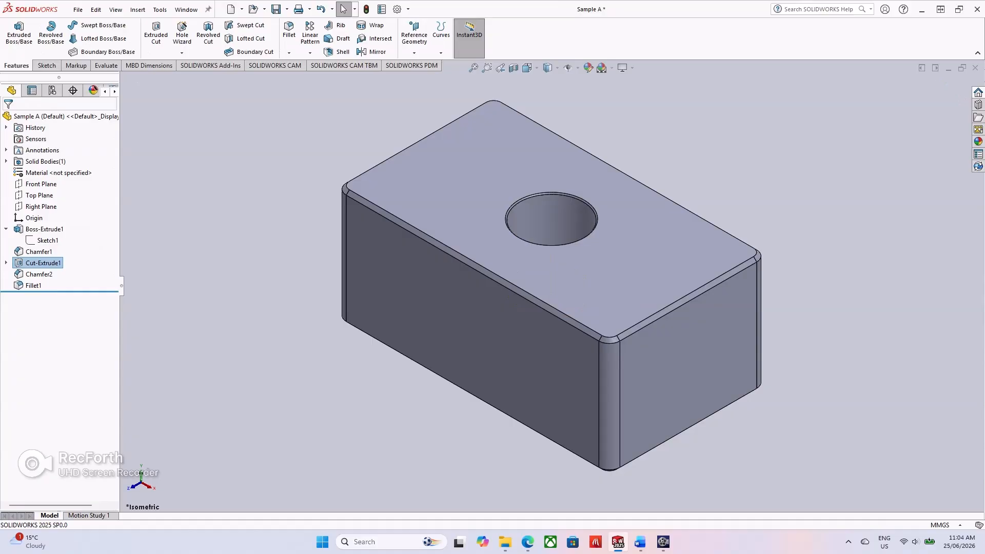
# Switch from the part back to the Sample A drawing
pyautogui.hotkey('ctrl', 'Tab')
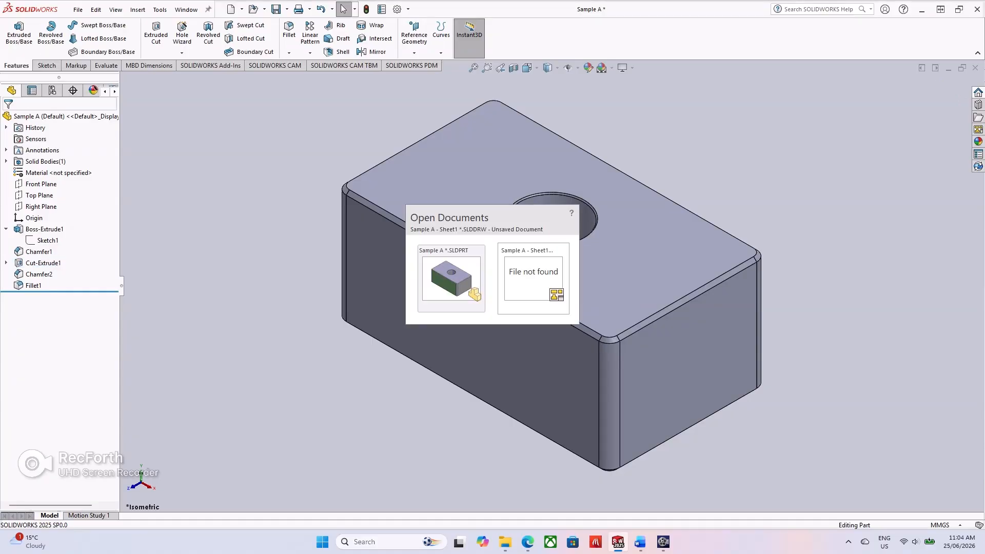